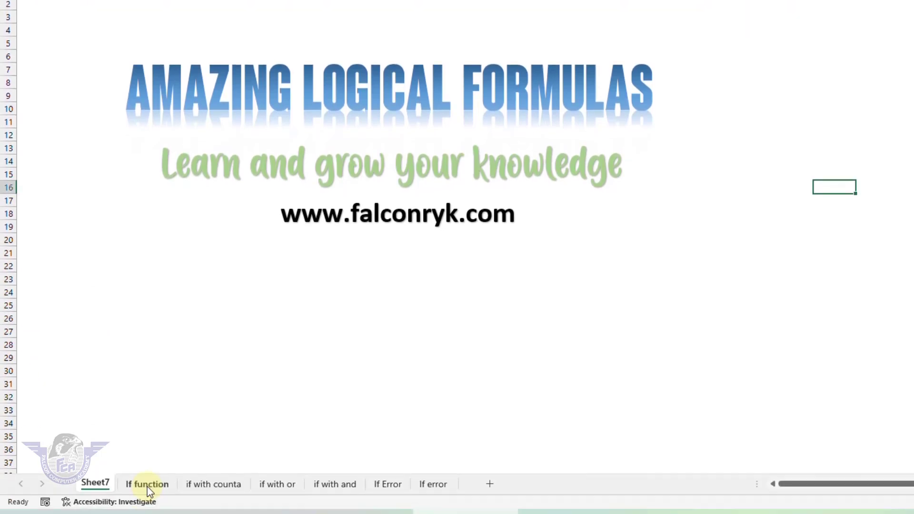
# - Switch to the If function sheet showing the candidate results table
pyautogui.click(148, 486)
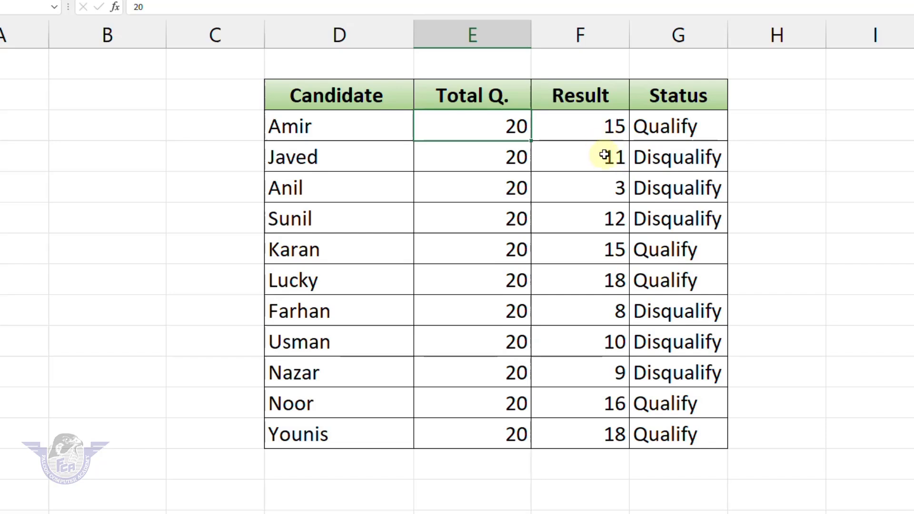
# - Clear the Status column and give Amir's Status =IF(F4>=15,"Qualify","Disqualify")
pyautogui.moveTo(673, 128); pyautogui.dragTo(653, 450)
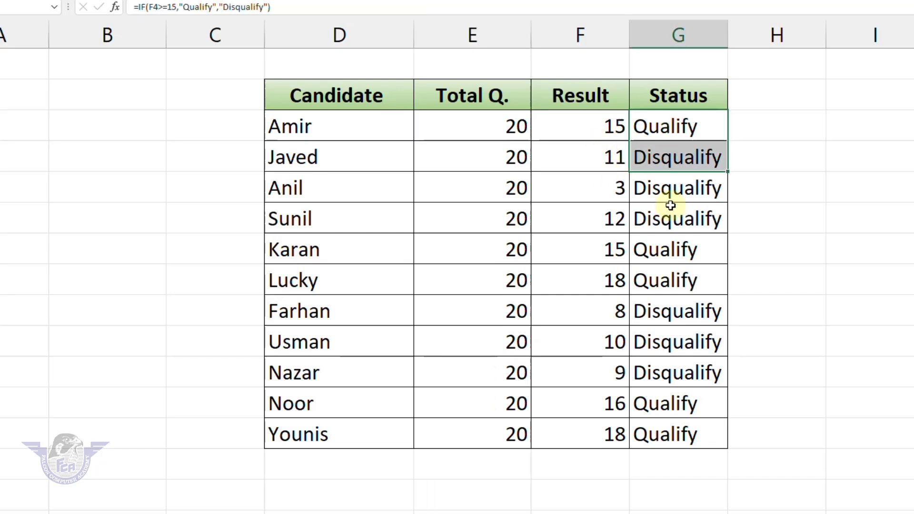
pyautogui.press('Delete')
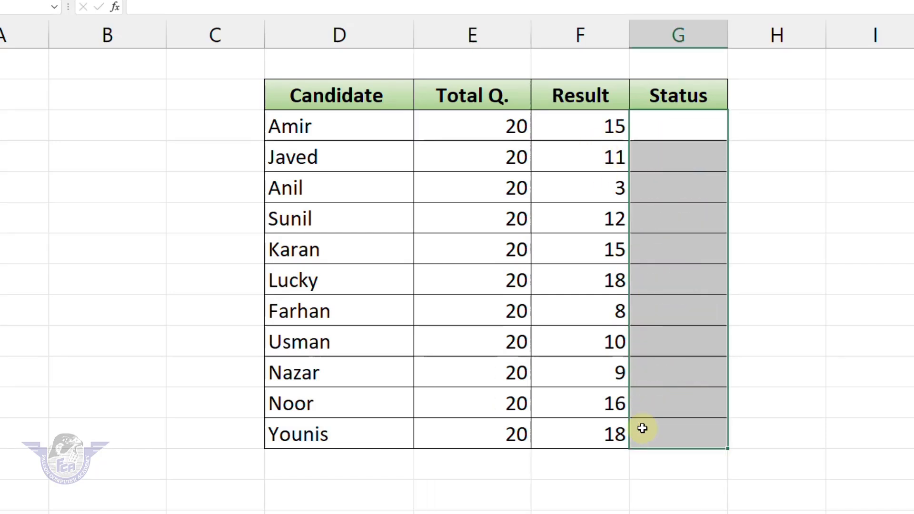
pyautogui.click(683, 124)
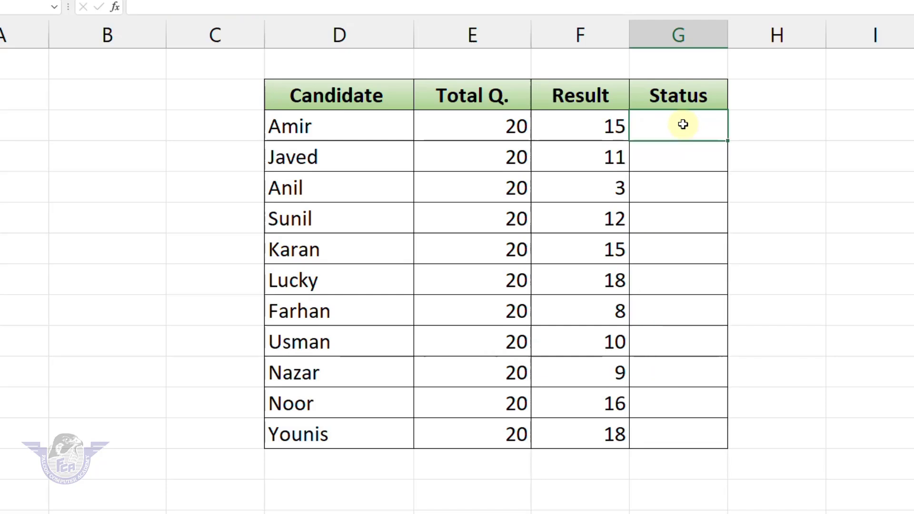
pyautogui.write('=if')
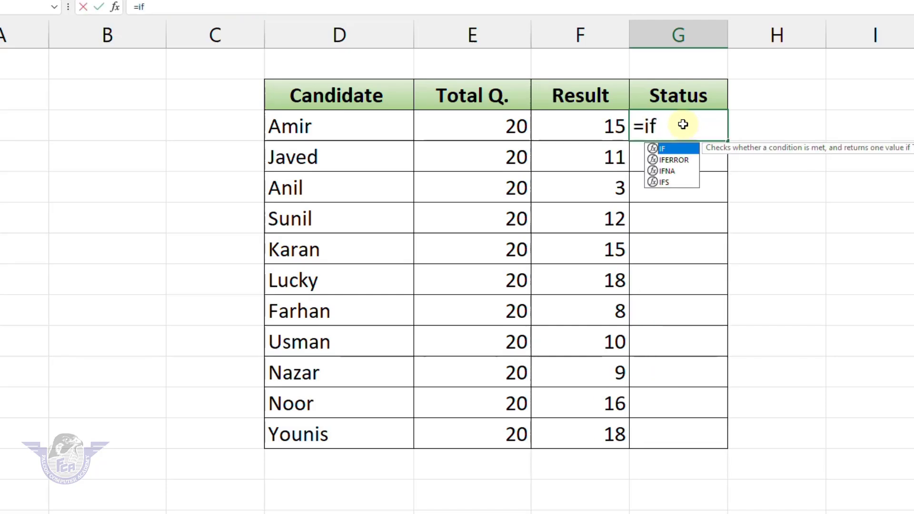
pyautogui.write('(')
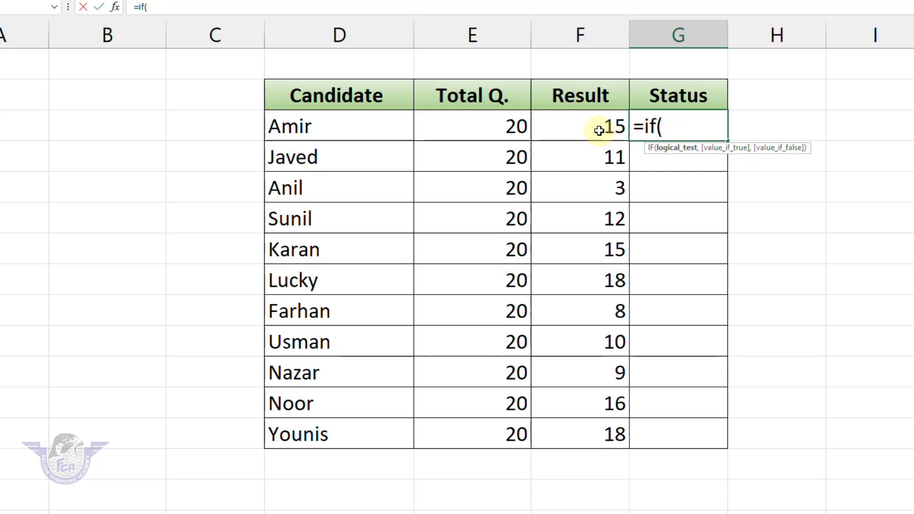
pyautogui.click(599, 131)
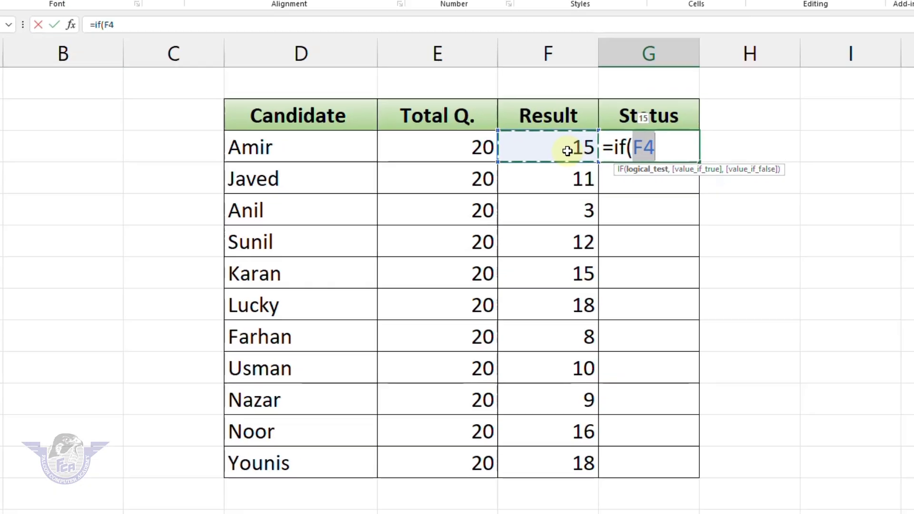
pyautogui.write('>')
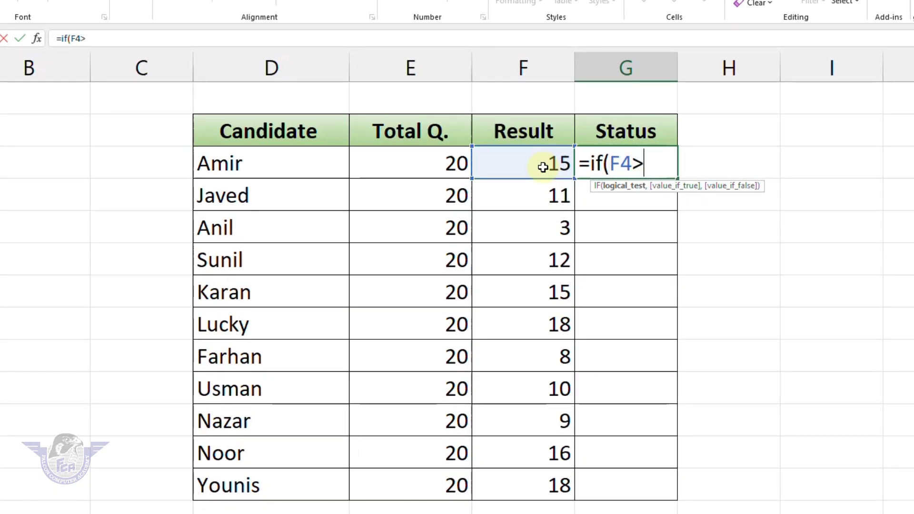
pyautogui.write('=15')
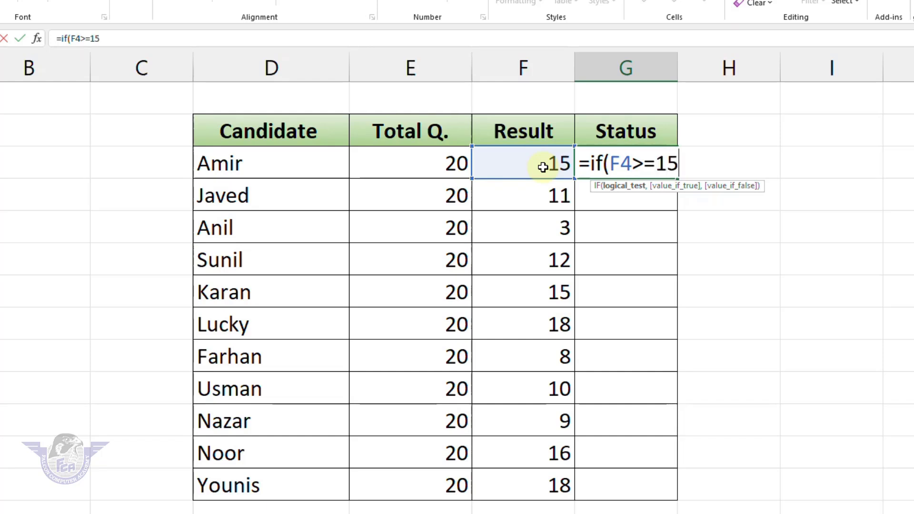
pyautogui.write(',"')
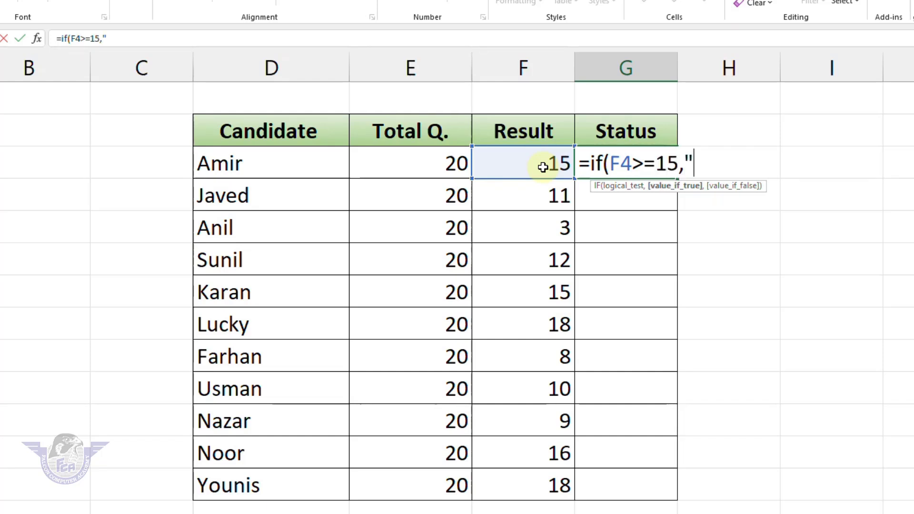
pyautogui.write('Q')
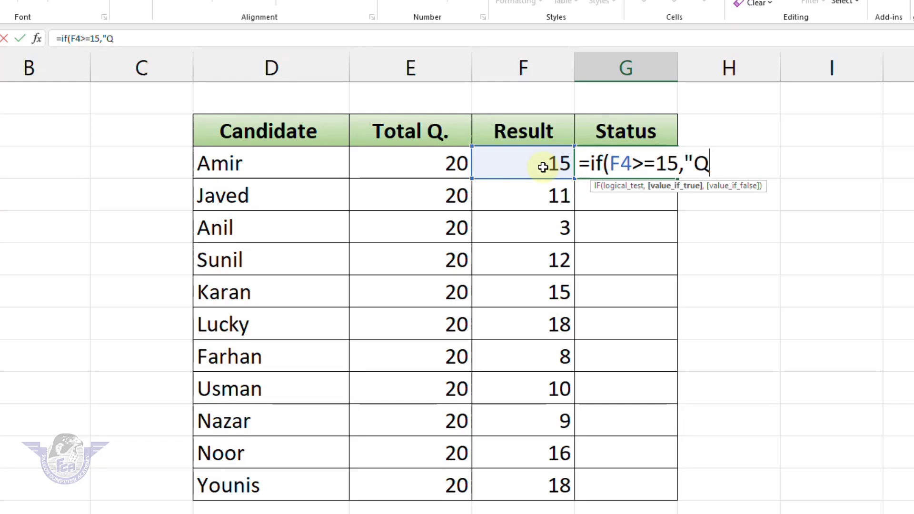
pyautogui.write('ualify')
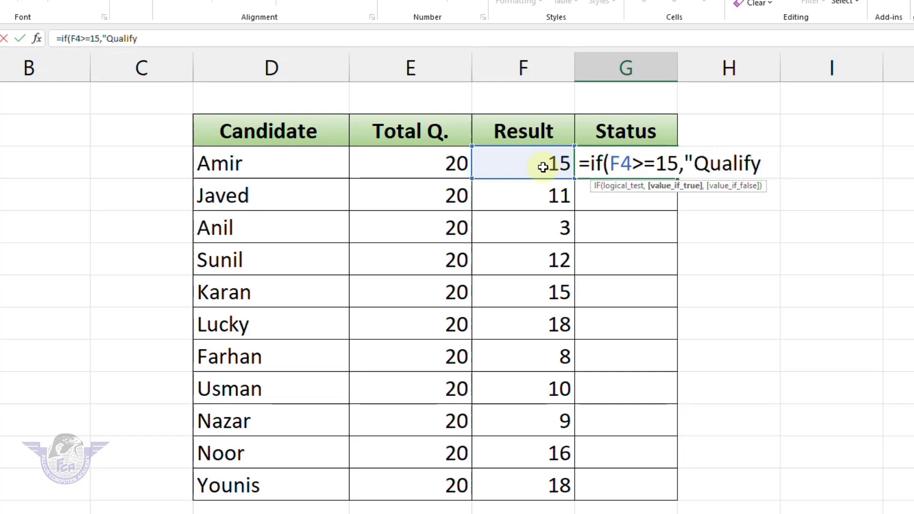
pyautogui.write('"')
pyautogui.write(',"Dis')
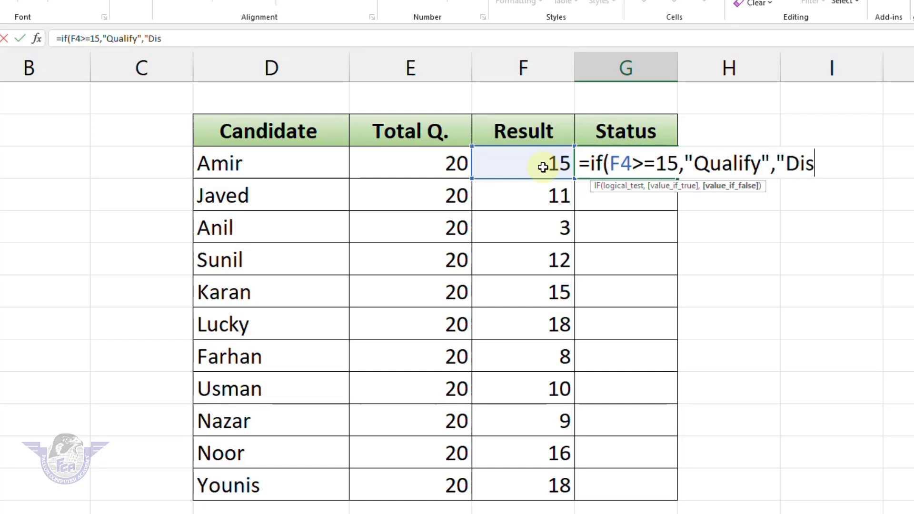
pyautogui.write('qu')
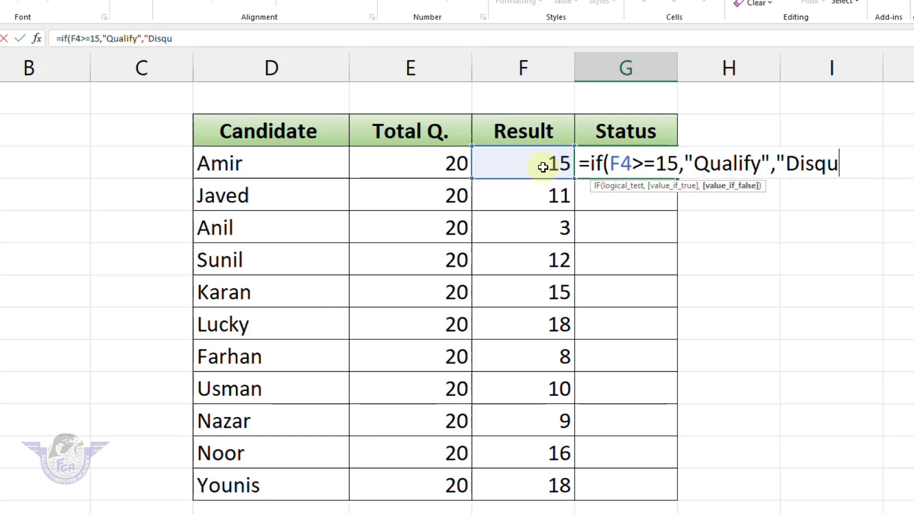
pyautogui.write('alify')
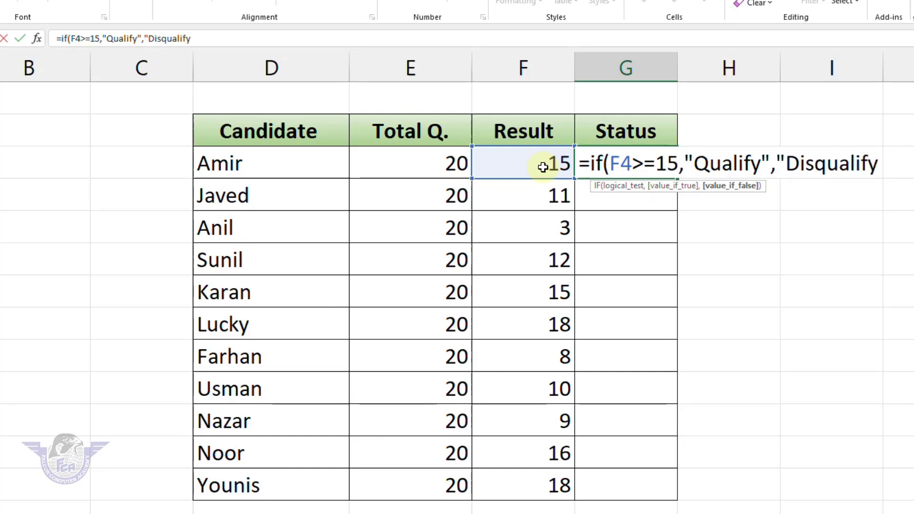
pyautogui.write('")')
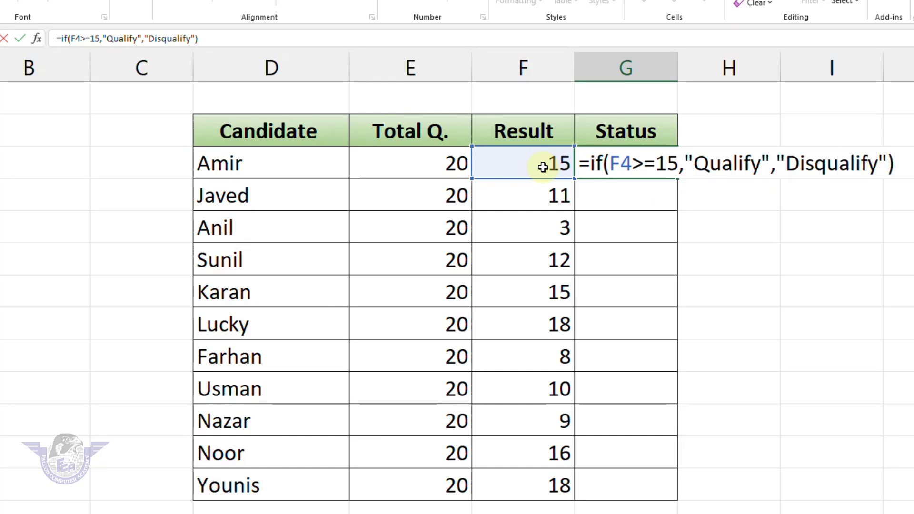
pyautogui.press('Return')
# - Copy the IF Status formula down to every candidate, then go to the if with counta sheet
pyautogui.click(614, 167)
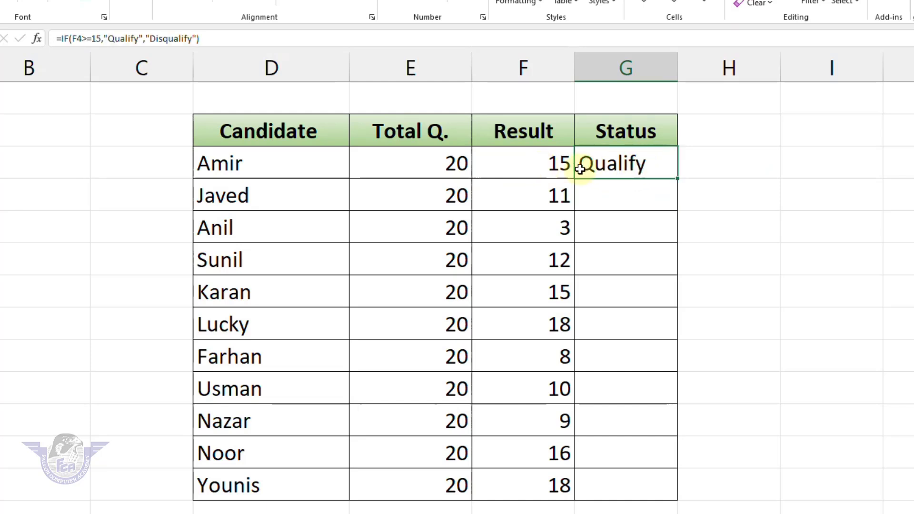
pyautogui.moveTo(676, 179); pyautogui.dragTo(677, 210)
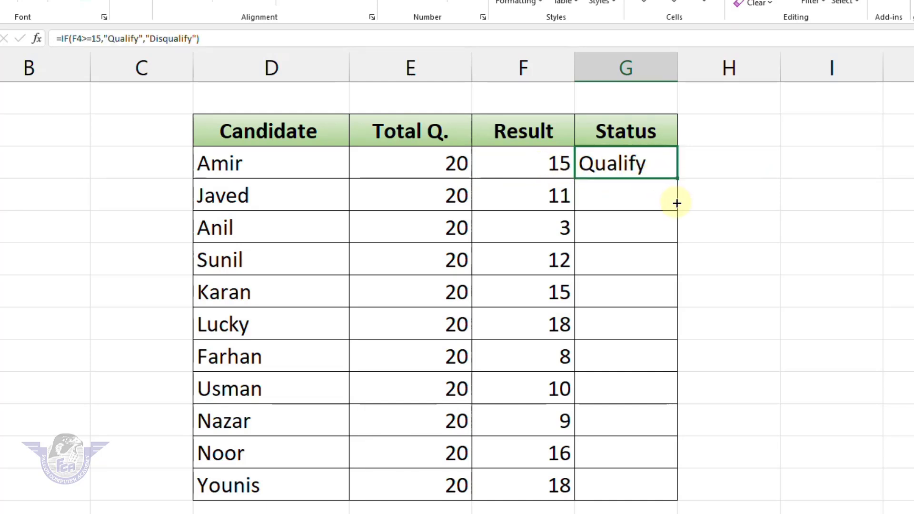
pyautogui.click(647, 195)
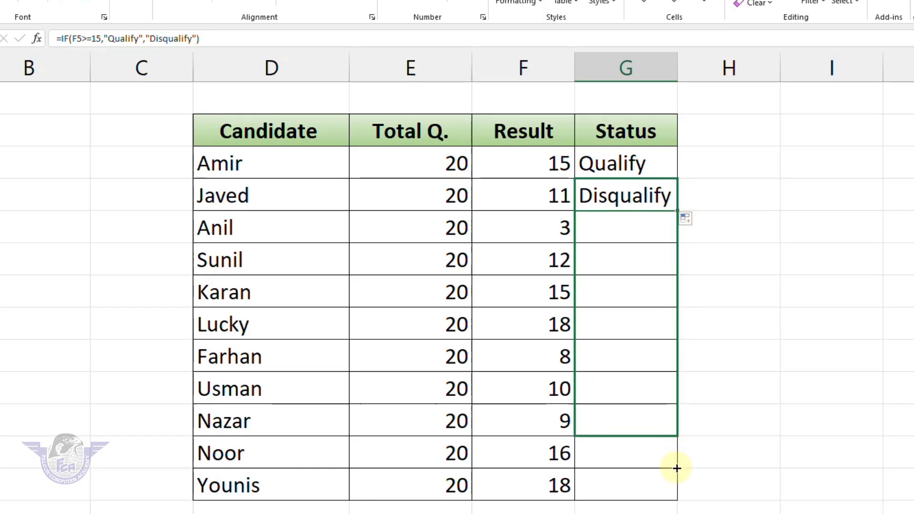
pyautogui.moveTo(678, 211); pyautogui.dragTo(677, 498)
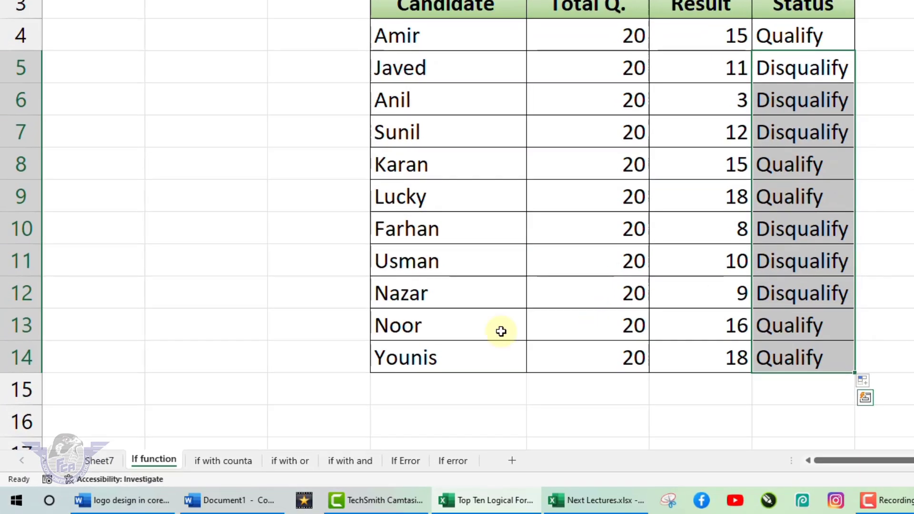
pyautogui.click(237, 461)
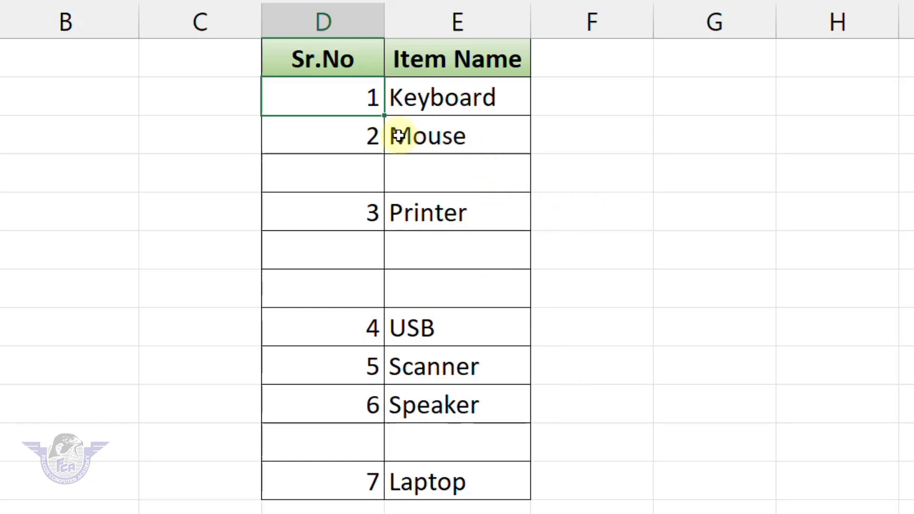
# - Enter a test item 'usb' in the blank cell below Mouse
pyautogui.click(428, 172)
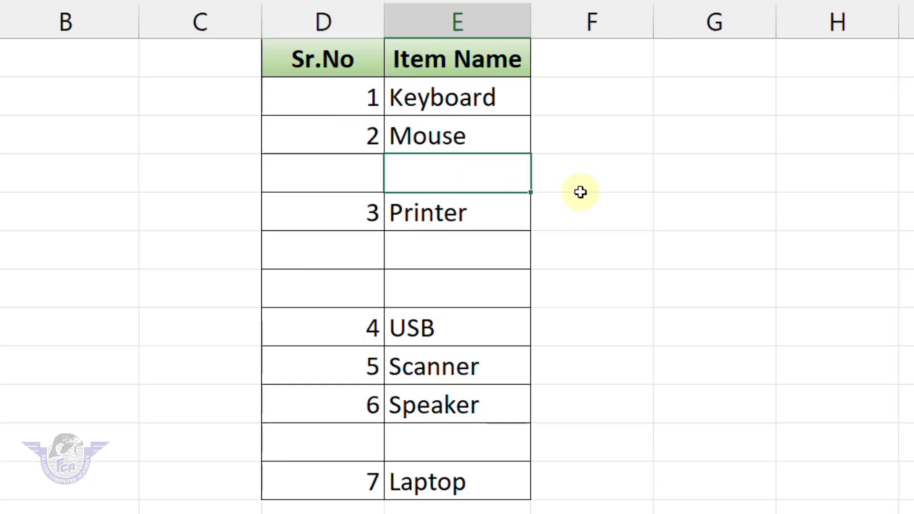
pyautogui.write('u')
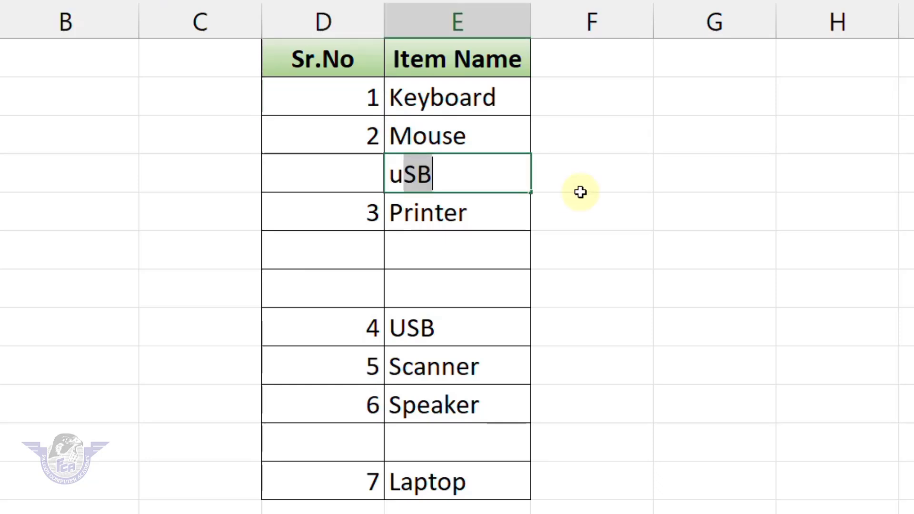
pyautogui.write('sb')
pyautogui.press('Return')
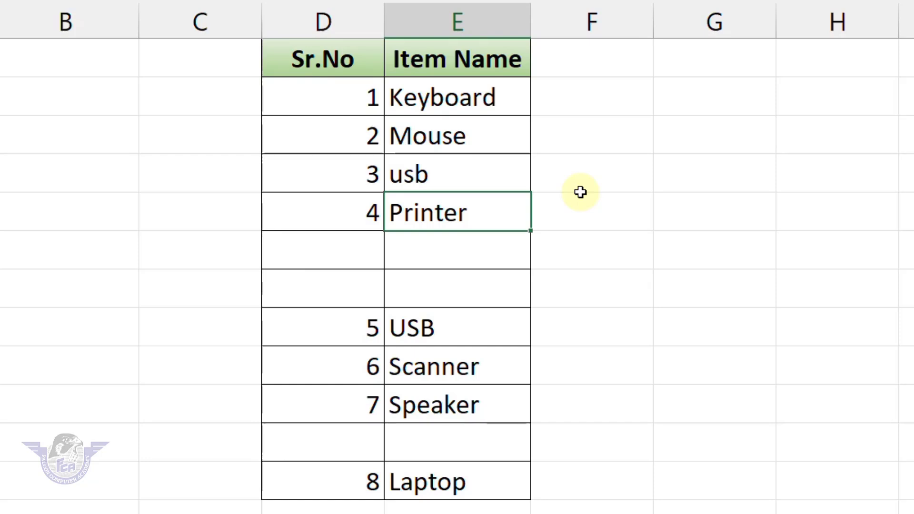
# - Clear all the Sr.No numbers and delete the usb test entry
pyautogui.click(370, 110)
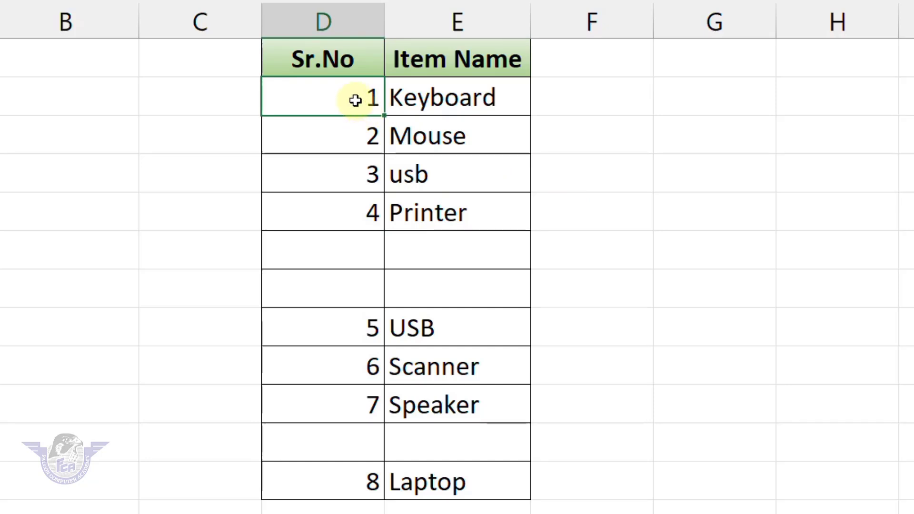
pyautogui.moveTo(356, 96); pyautogui.dragTo(337, 464)
pyautogui.press('Delete')
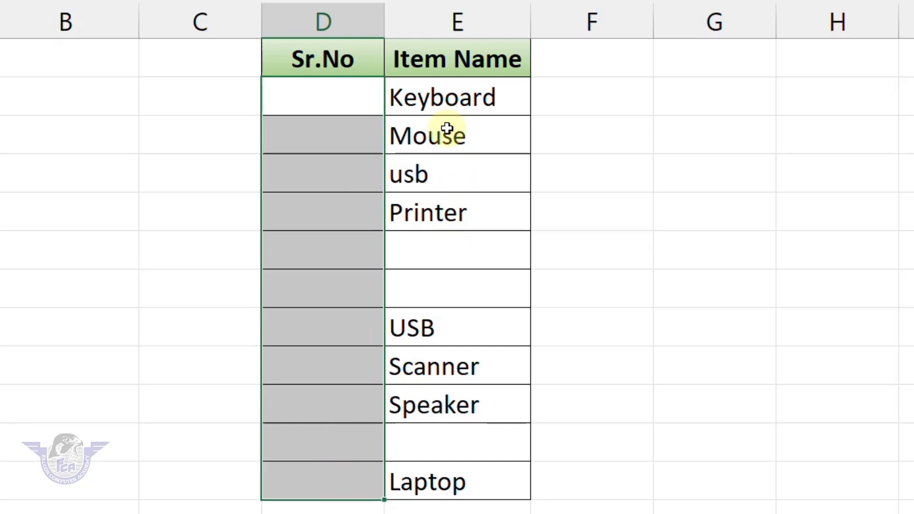
pyautogui.click(443, 173)
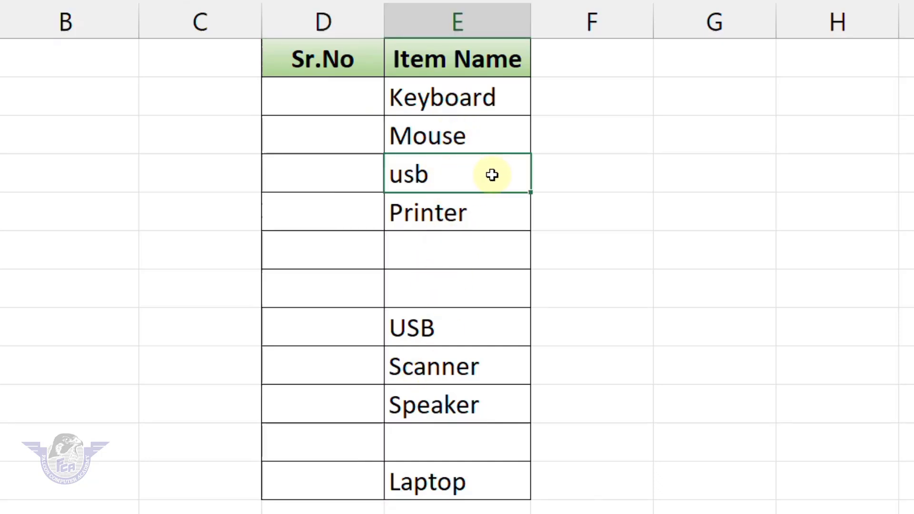
pyautogui.press('Delete')
# - In Keyboard's Sr.No cell, build =IF(E2="","",COUNTA($E$2:E2)) with the range start locked
pyautogui.click(338, 101)
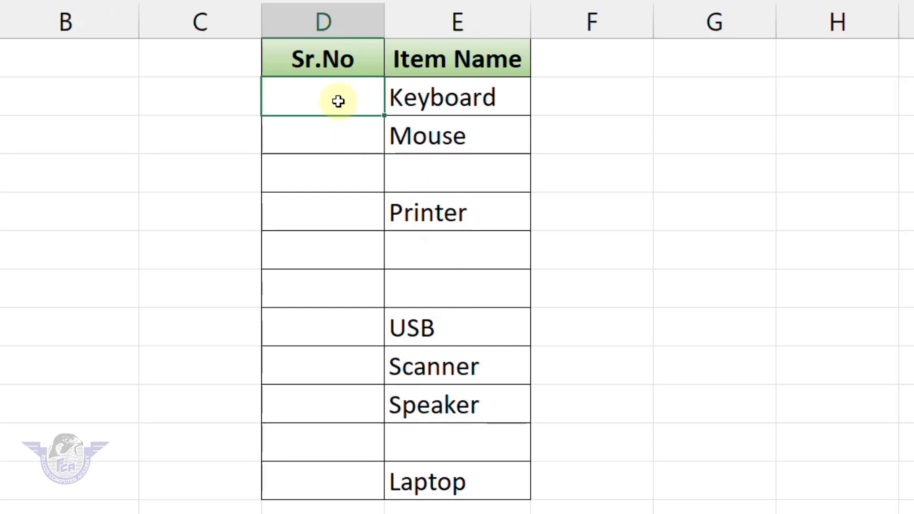
pyautogui.write('=if')
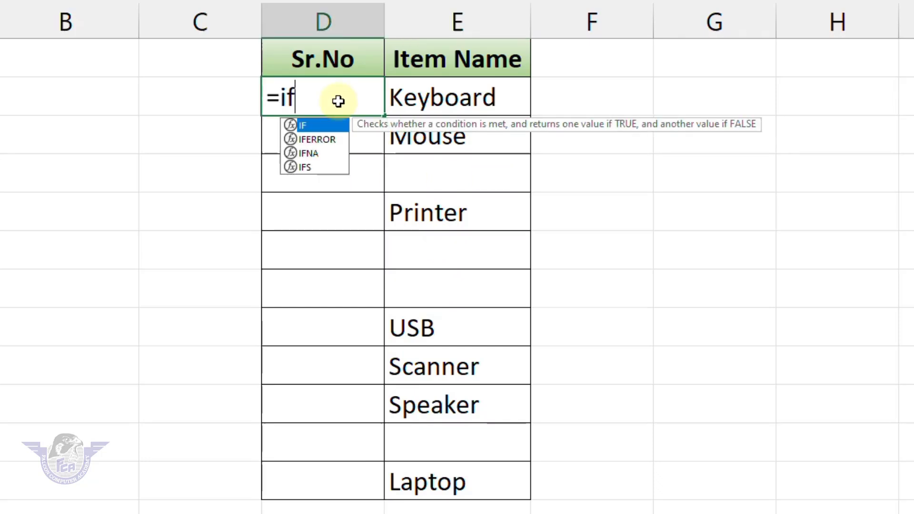
pyautogui.write('(')
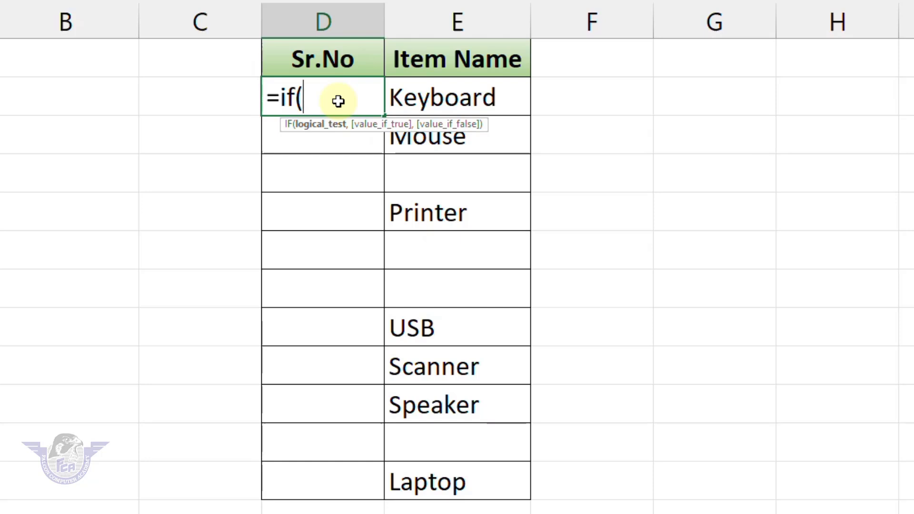
pyautogui.click(438, 99)
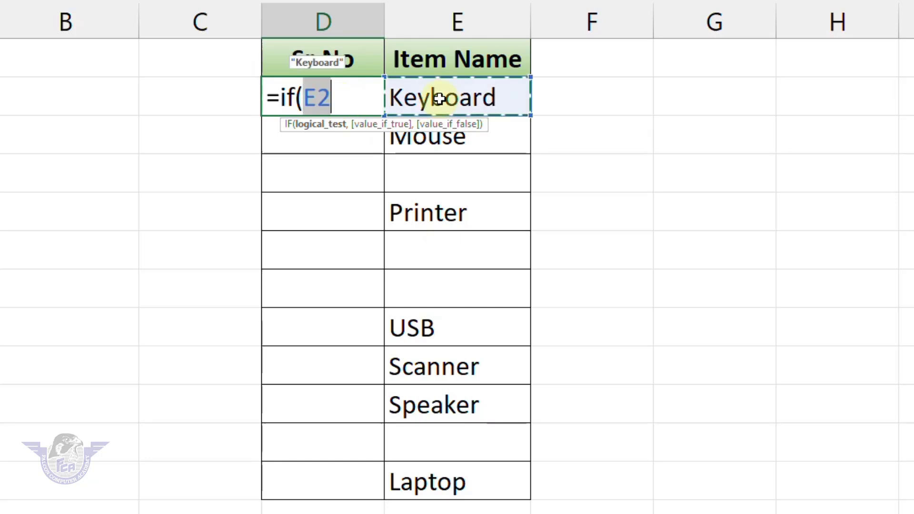
pyautogui.write('=')
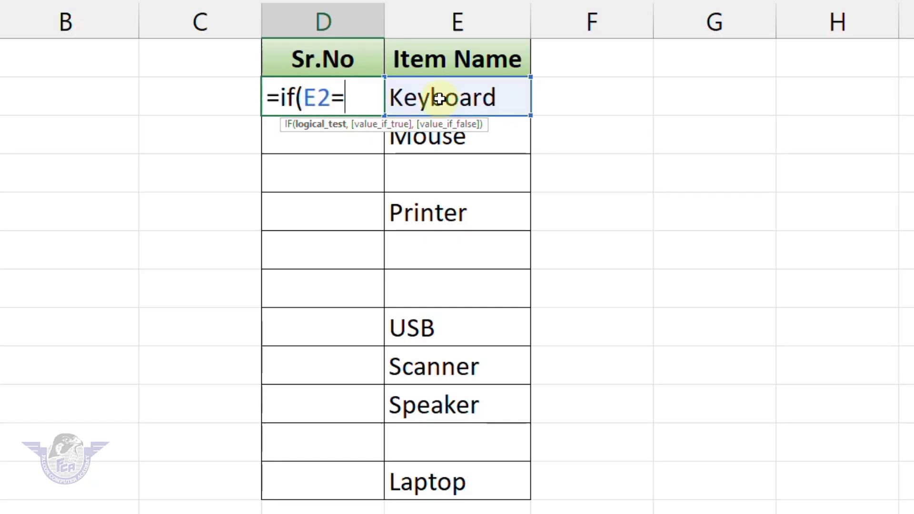
pyautogui.write('"",')
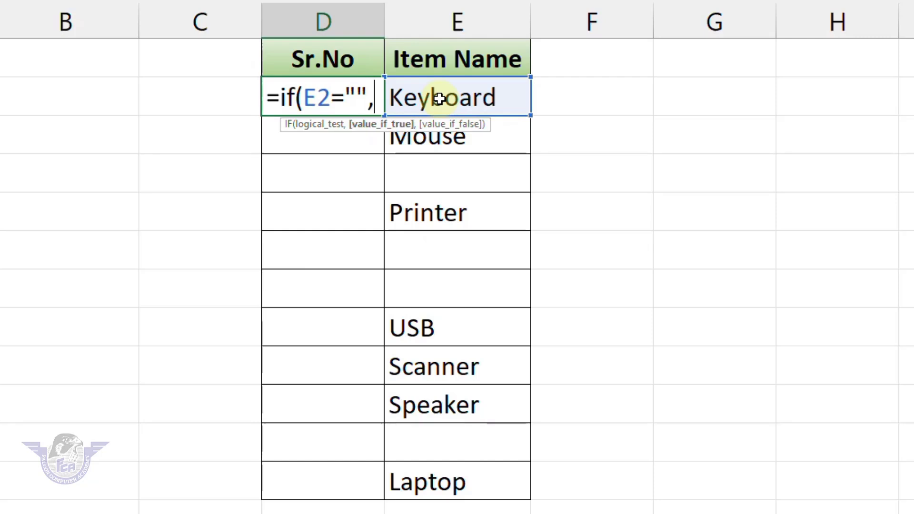
pyautogui.write('""')
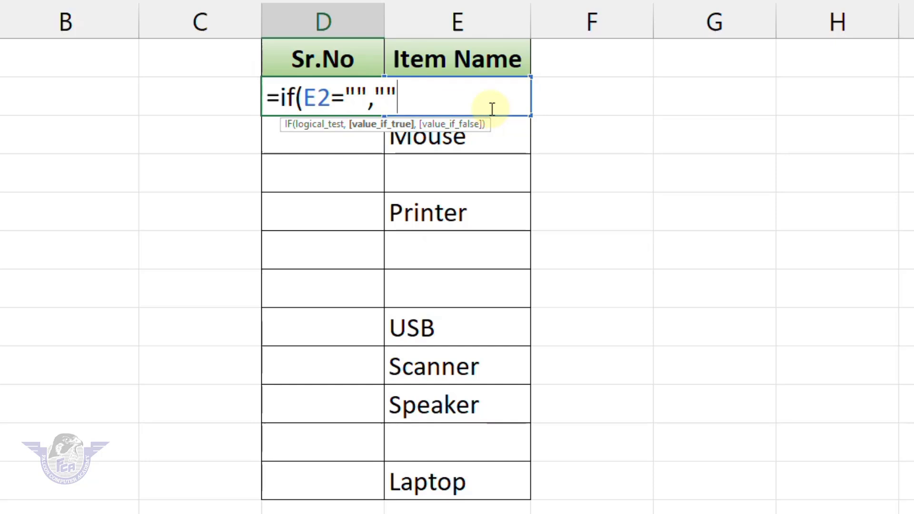
pyautogui.write(',')
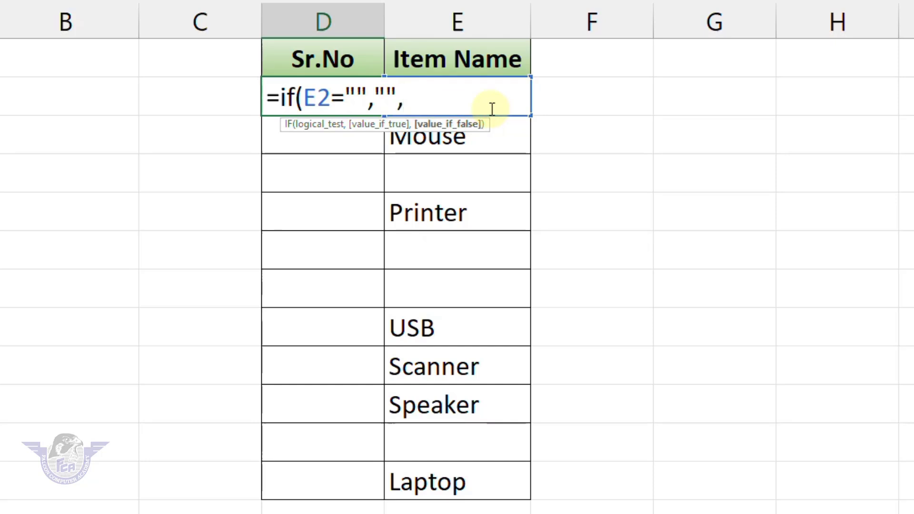
pyautogui.write('counta')
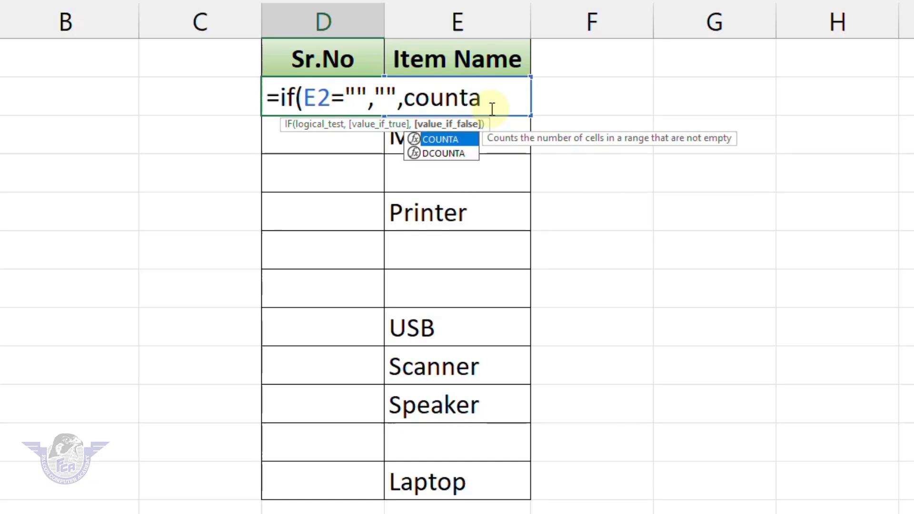
pyautogui.press('Tab')
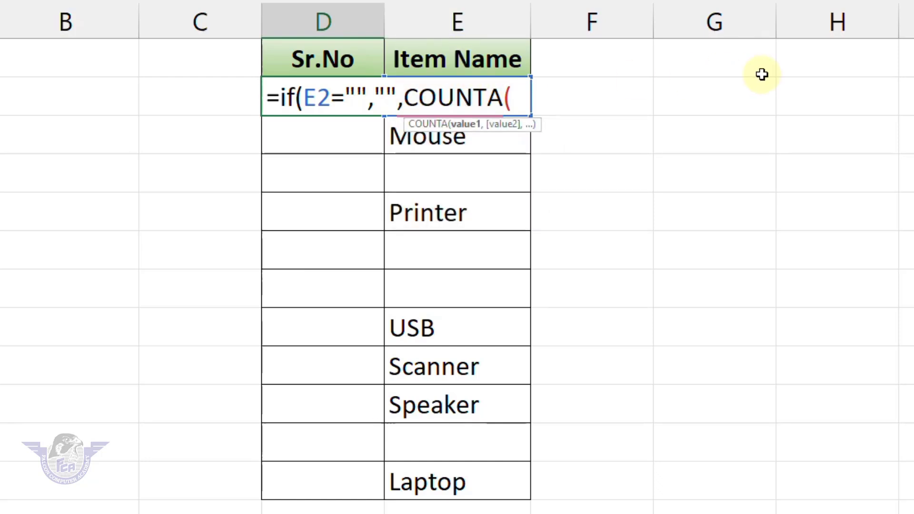
pyautogui.write('e2')
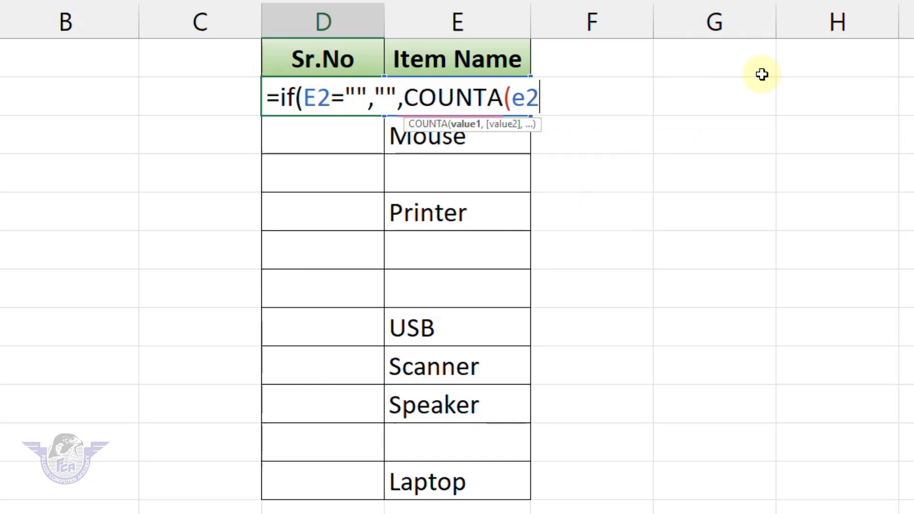
pyautogui.write(':')
pyautogui.write('e')
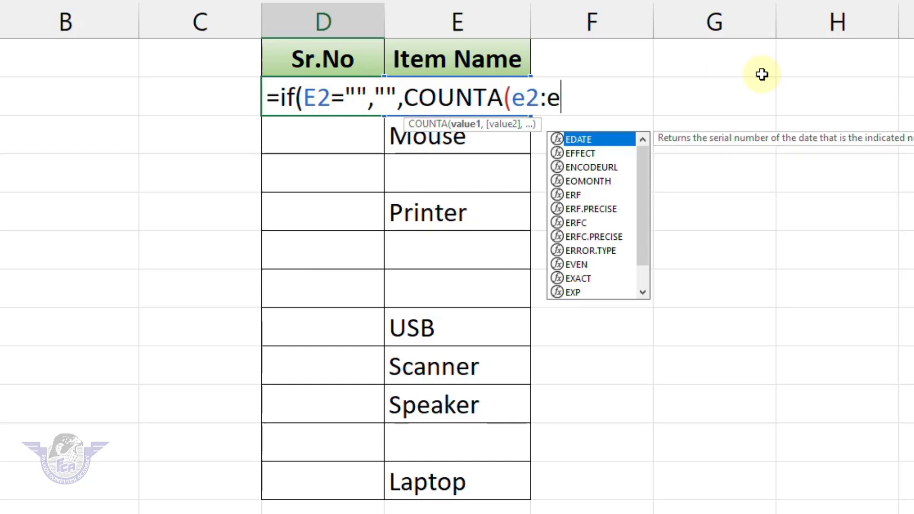
pyautogui.write('2')
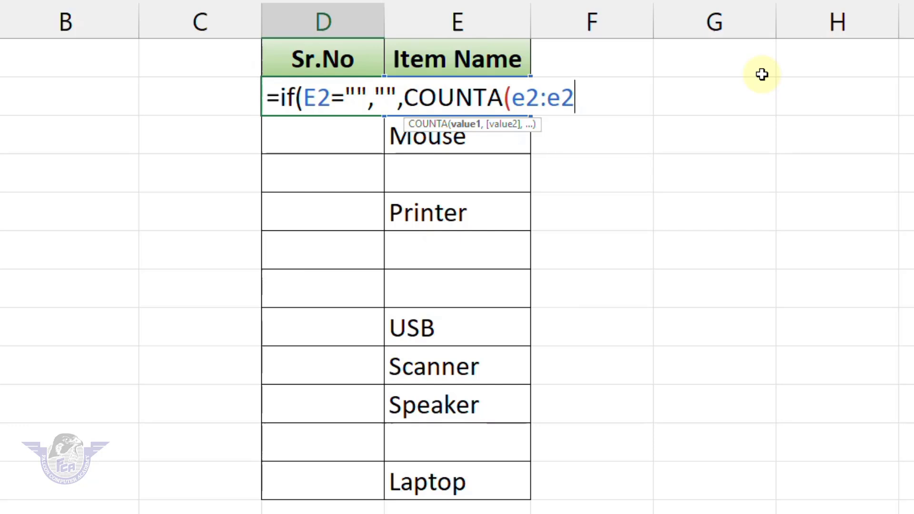
pyautogui.click(524, 108)
pyautogui.moveTo(524, 108); pyautogui.dragTo(513, 112)
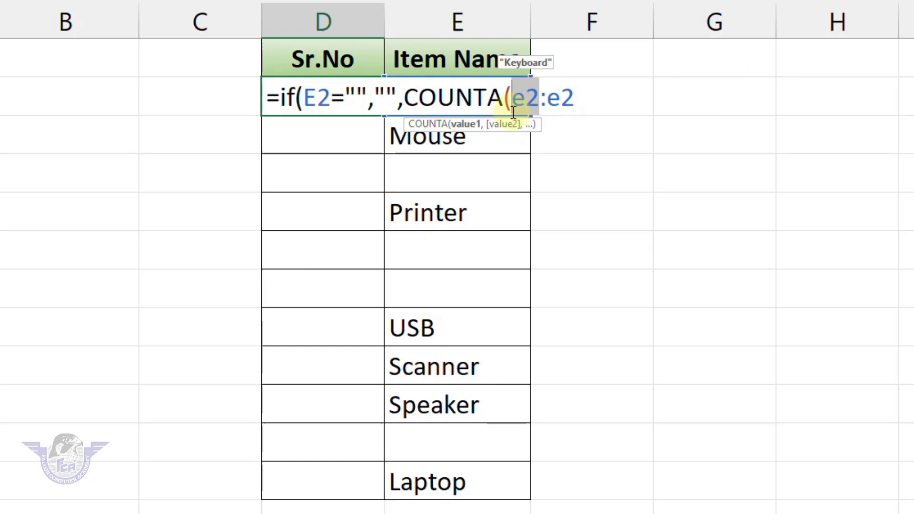
pyautogui.press('F4')
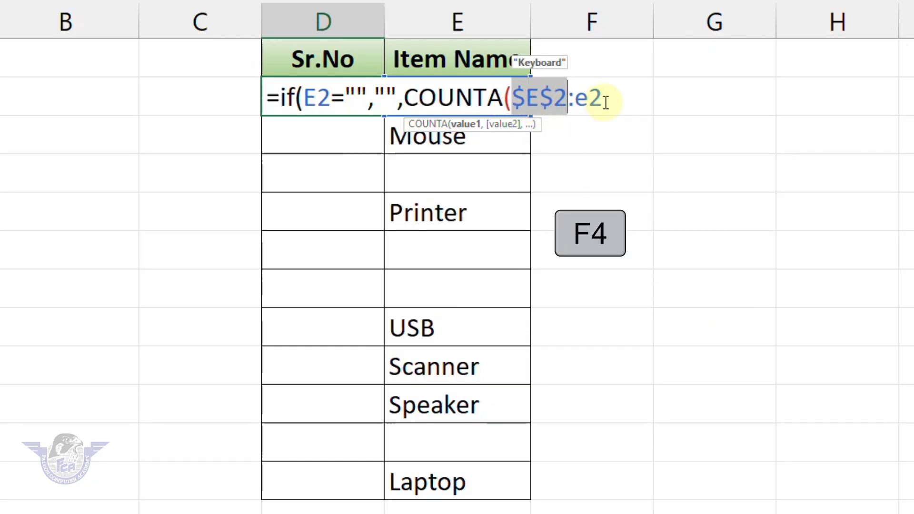
pyautogui.click(604, 100)
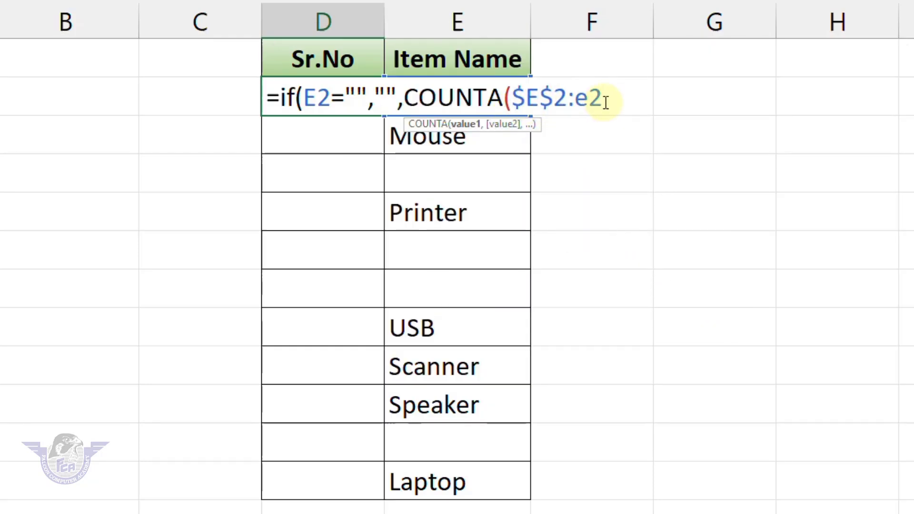
pyautogui.write(')')
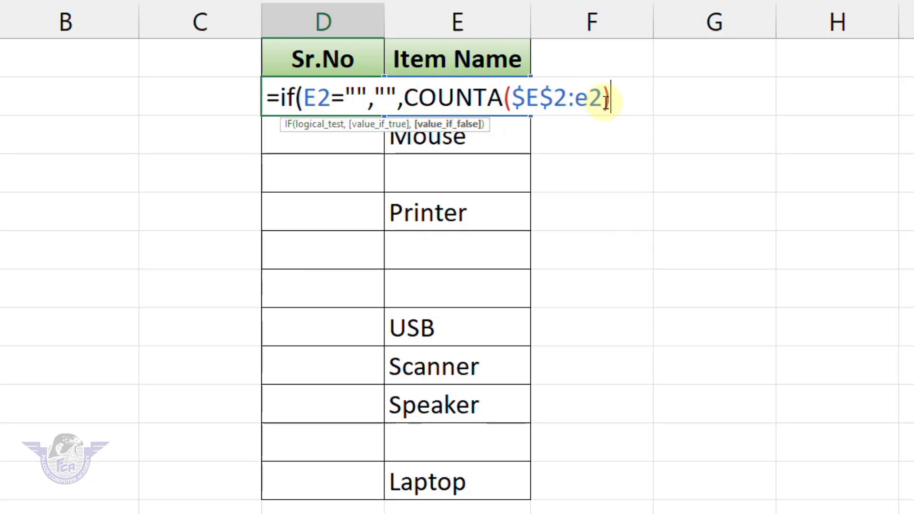
pyautogui.write(')')
# - Enter the serial number formula, copy it down to row 12, and check blank rows are skipped
pyautogui.press('Return')
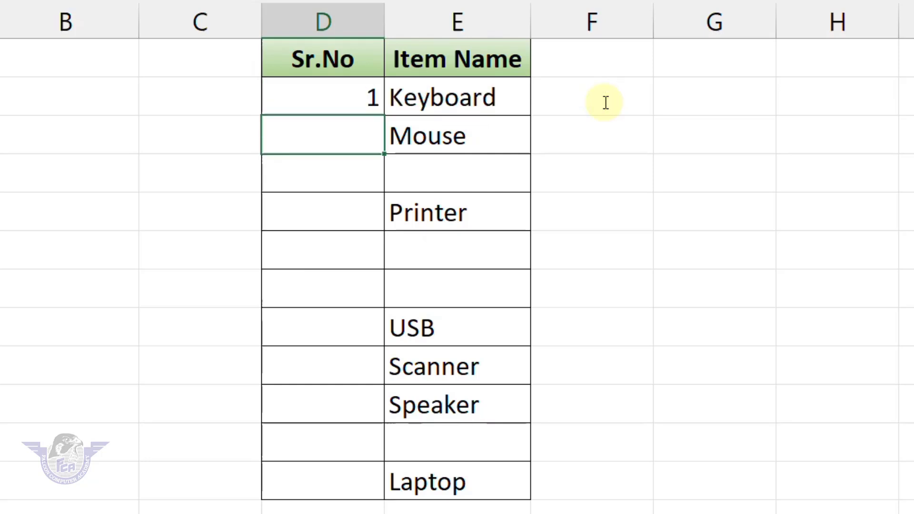
pyautogui.click(365, 99)
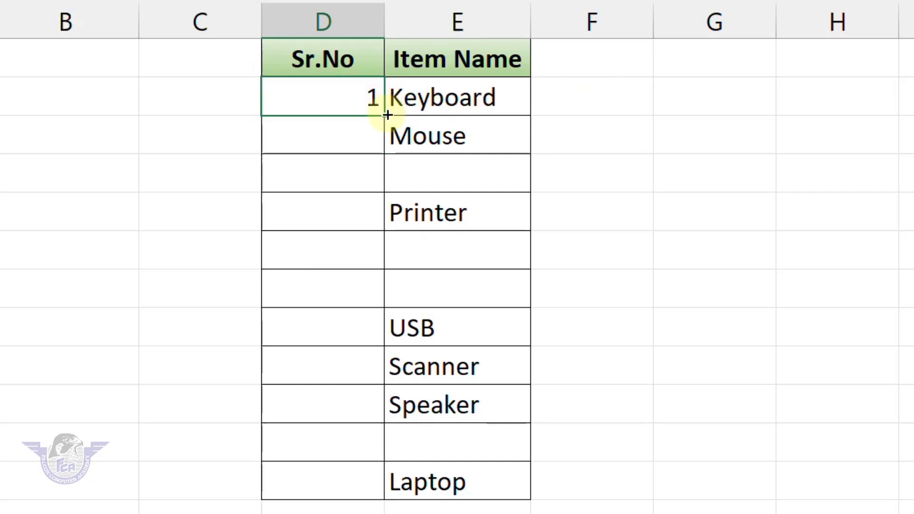
pyautogui.moveTo(385, 118); pyautogui.dragTo(399, 480)
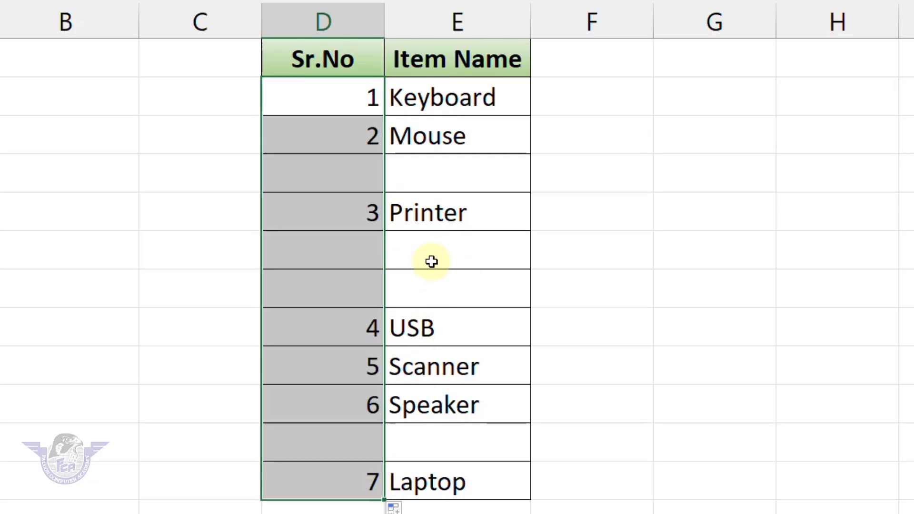
pyautogui.click(431, 262)
pyautogui.click(362, 101)
pyautogui.click(360, 134)
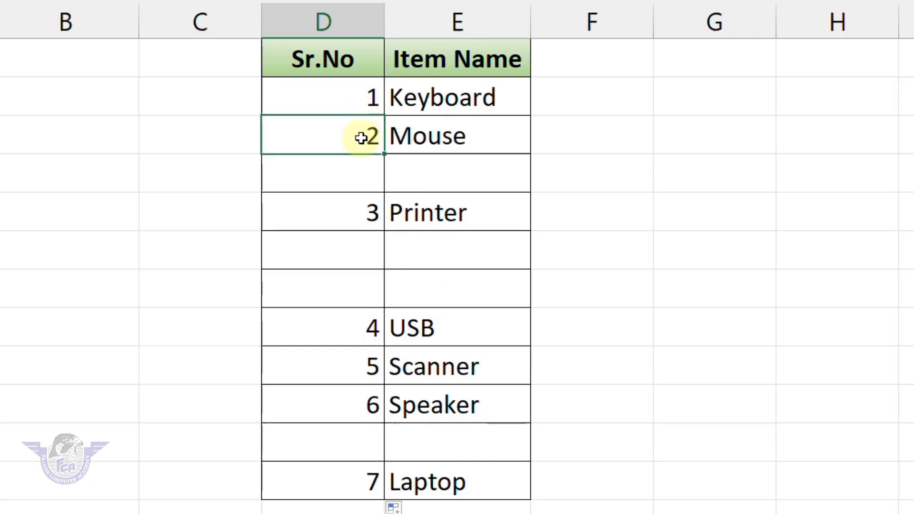
pyautogui.click(362, 214)
pyautogui.click(368, 323)
pyautogui.click(366, 352)
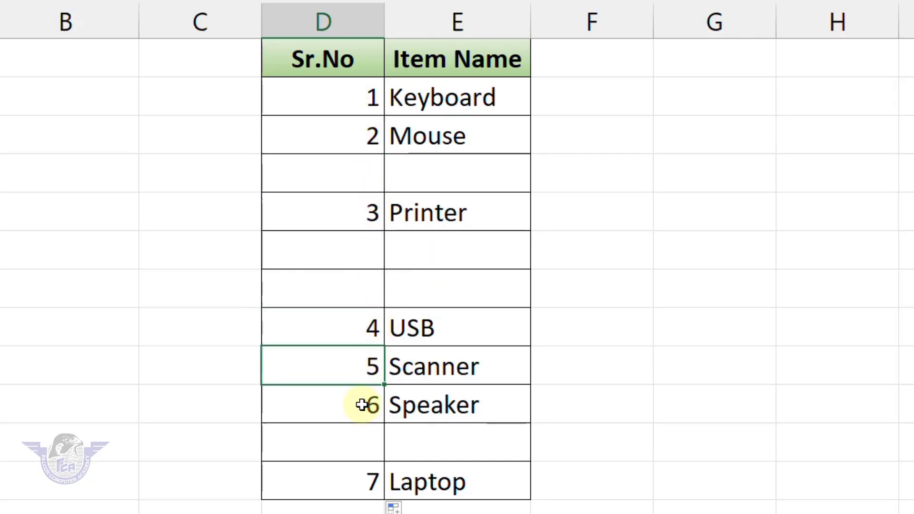
pyautogui.click(364, 404)
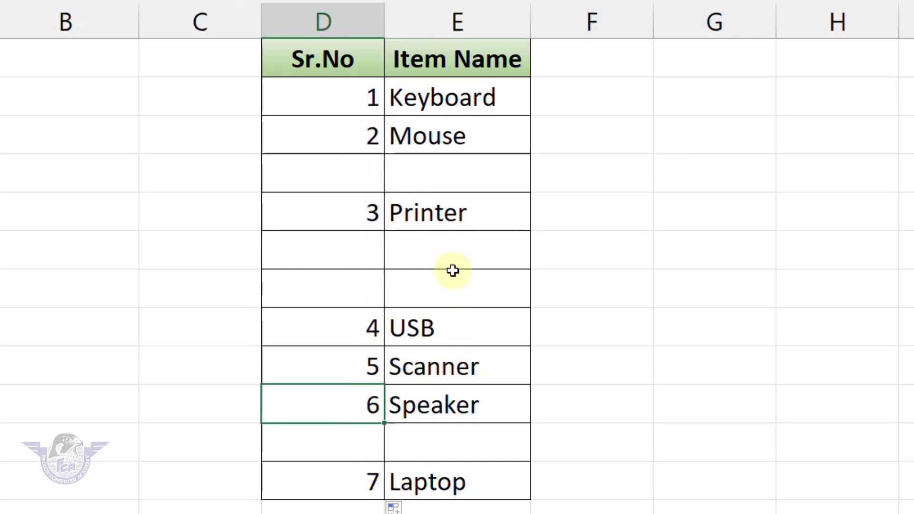
# - Add Laptop below Printer so the later serial numbers shift
pyautogui.click(457, 251)
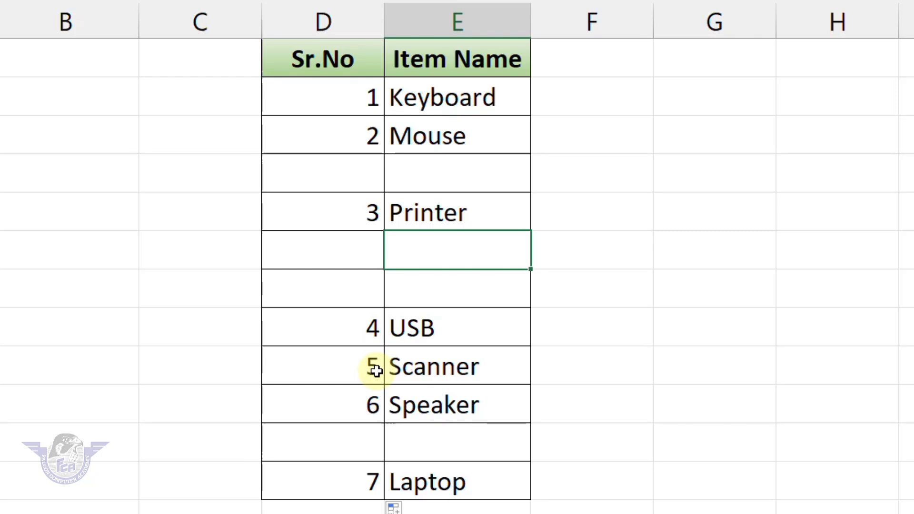
pyautogui.write('La')
pyautogui.press('Return')
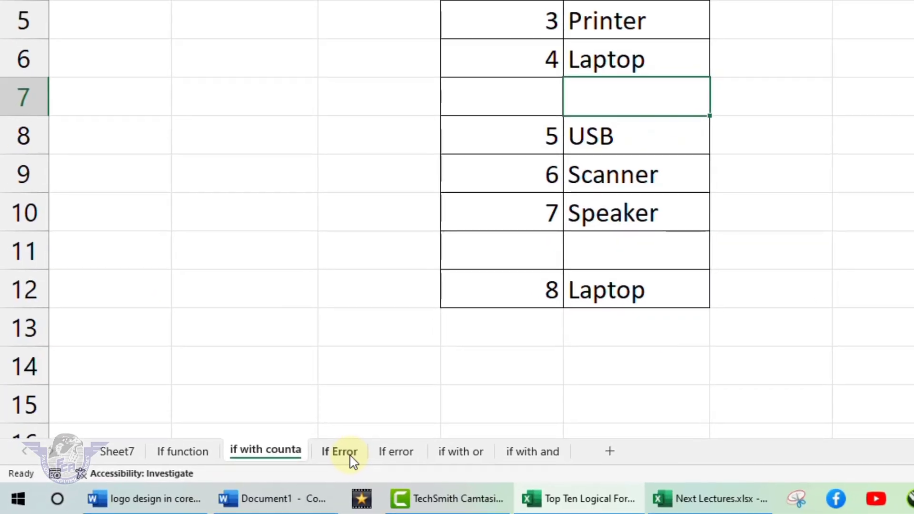
# - On the If Error sheet, rename the Total column header to Rate
pyautogui.click(349, 459)
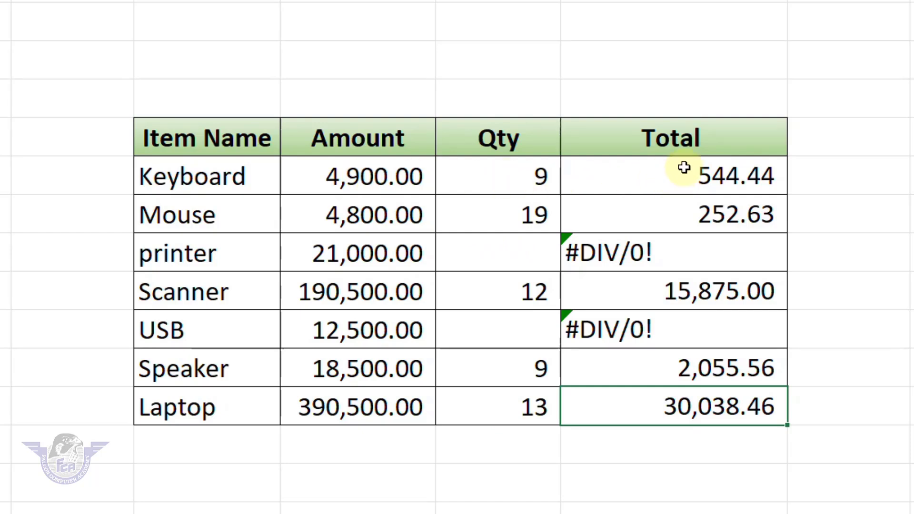
pyautogui.click(685, 141)
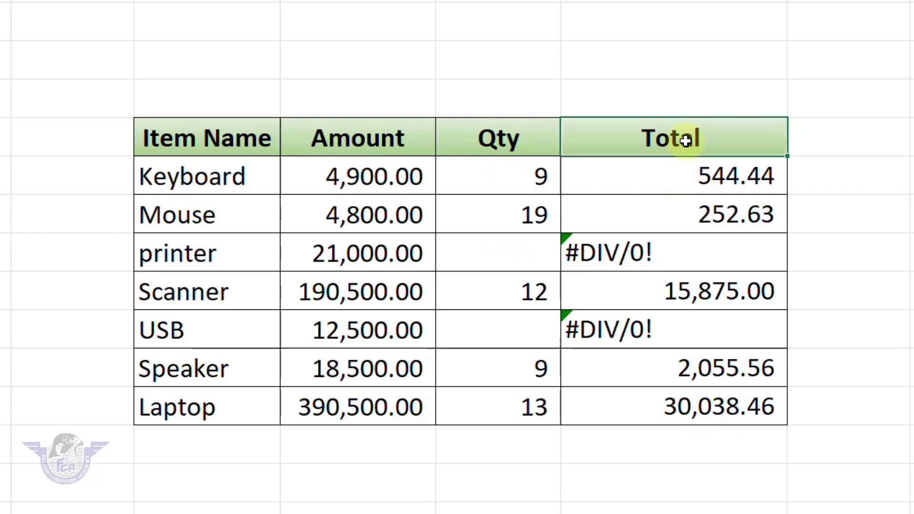
pyautogui.write('Rate')
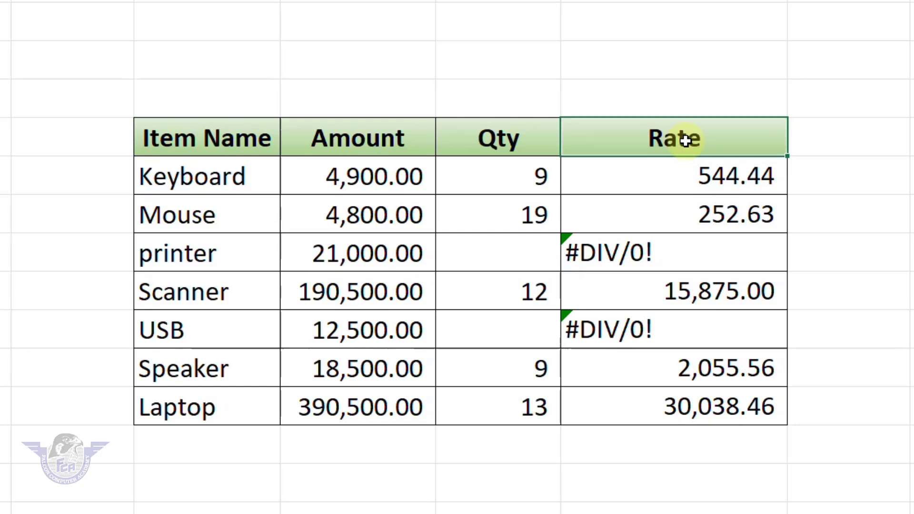
pyautogui.press('Return')
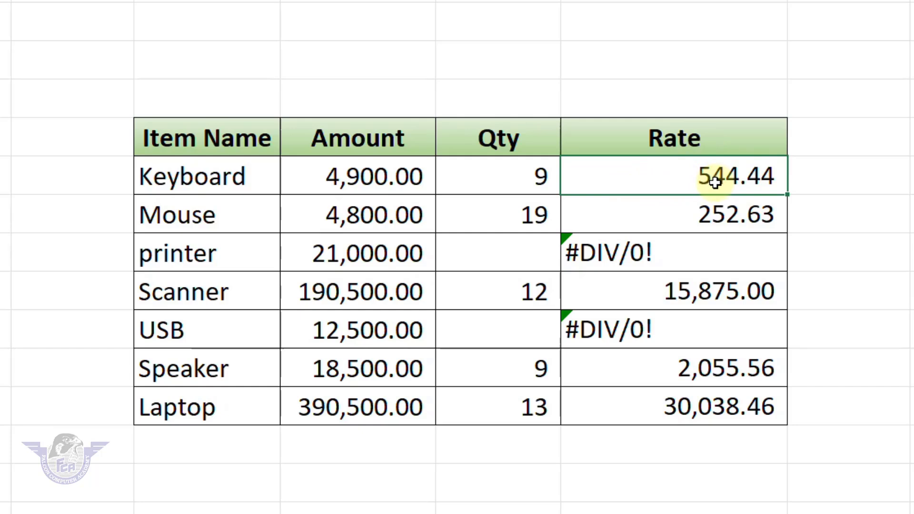
# - Enter =D6/E6 as Keyboard's rate, fill it to Laptop showing #DIV/0!, then clear it
pyautogui.press('BackSpace')
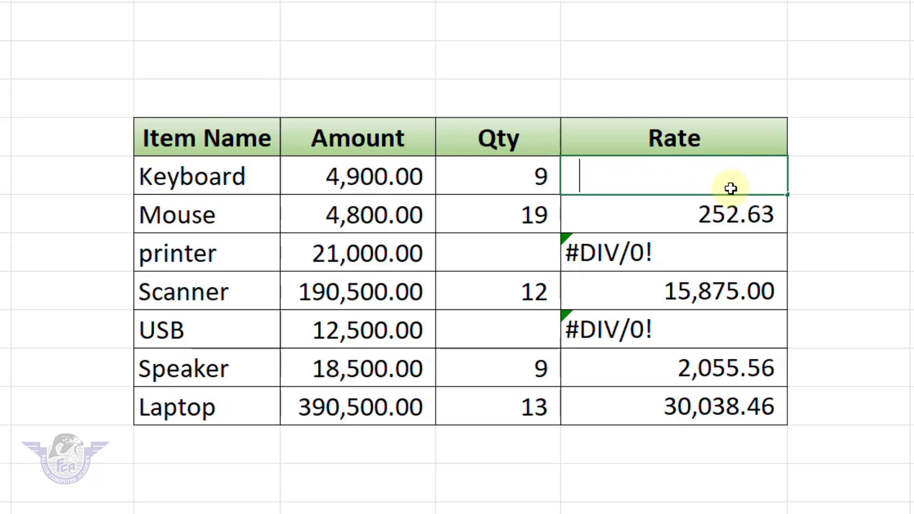
pyautogui.write('=')
pyautogui.click(371, 176)
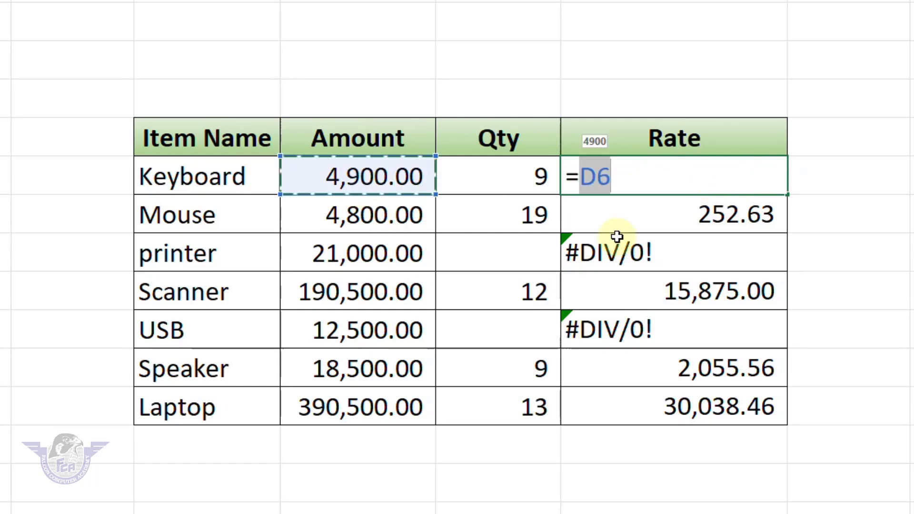
pyautogui.write('/')
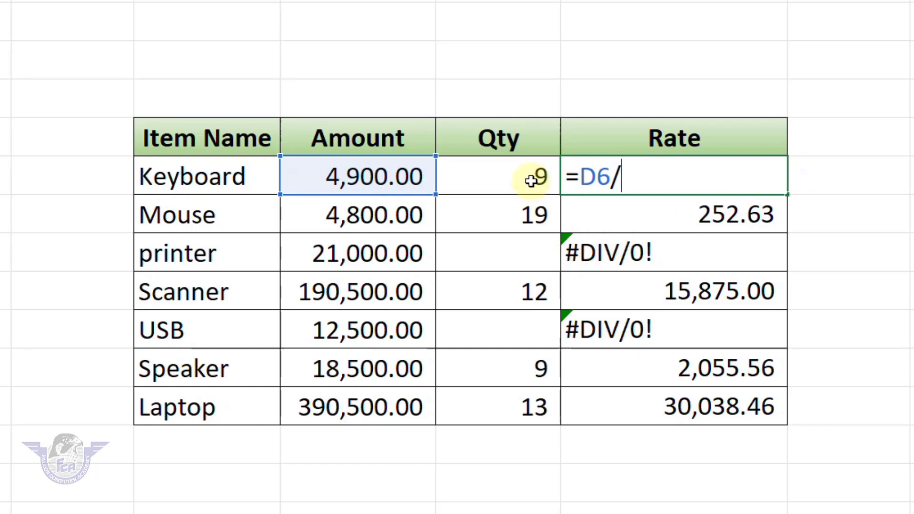
pyautogui.click(535, 180)
pyautogui.press('Return')
pyautogui.click(755, 190)
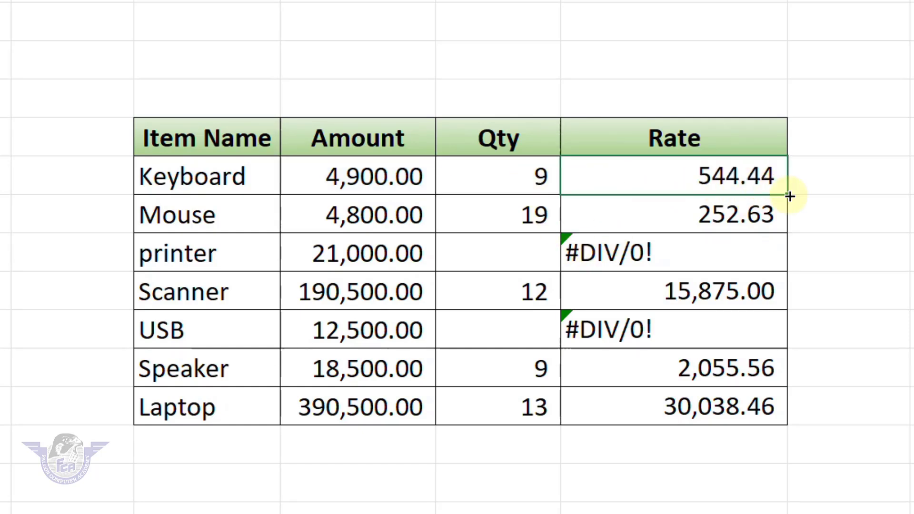
pyautogui.moveTo(788, 194); pyautogui.dragTo(787, 422)
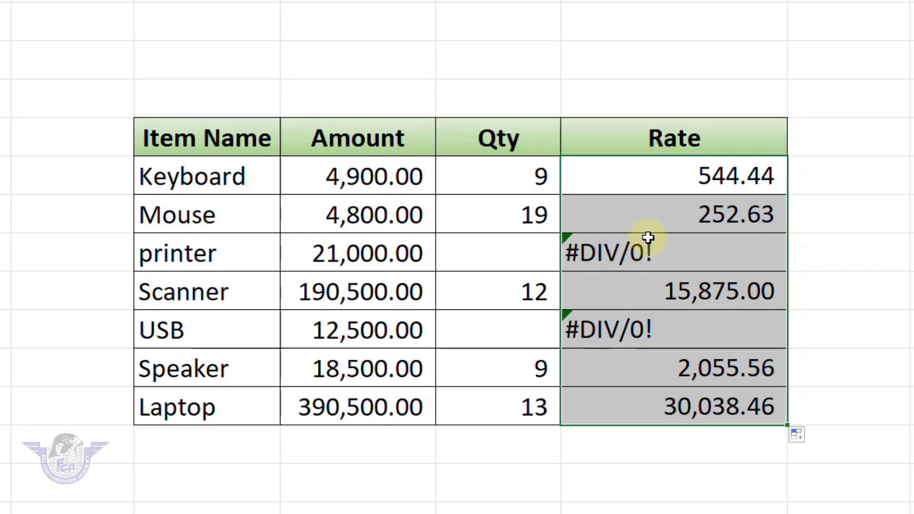
pyautogui.press('Delete')
# - Start an IFERROR formula in Keyboard's Rate cell dividing Amount D6 by Qty E6
pyautogui.click(662, 185)
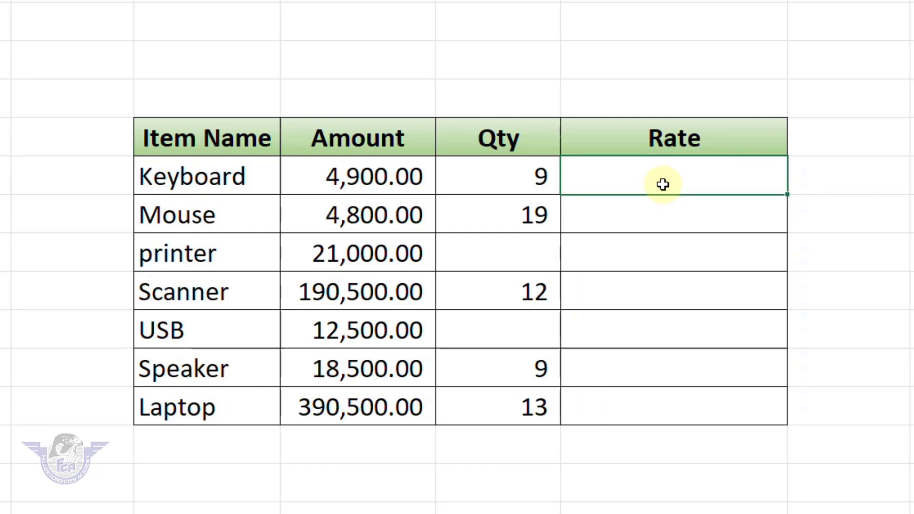
pyautogui.write('=')
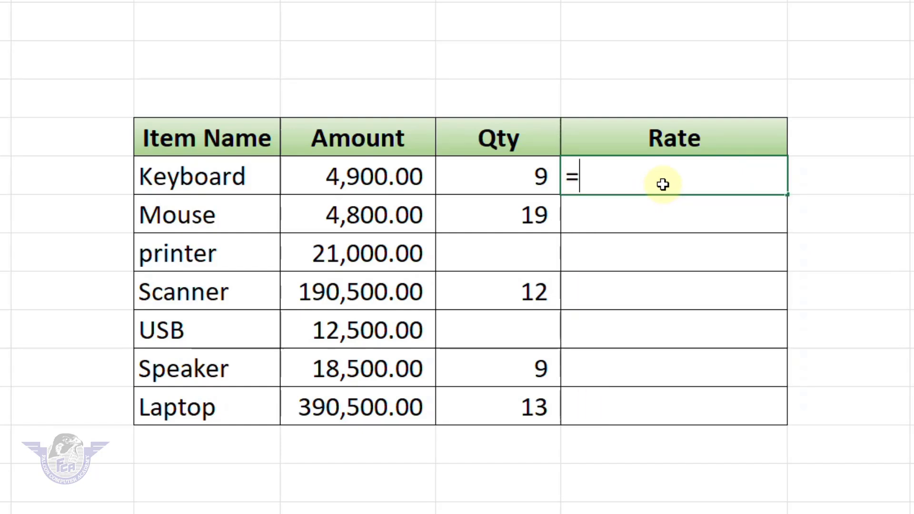
pyautogui.write('og')
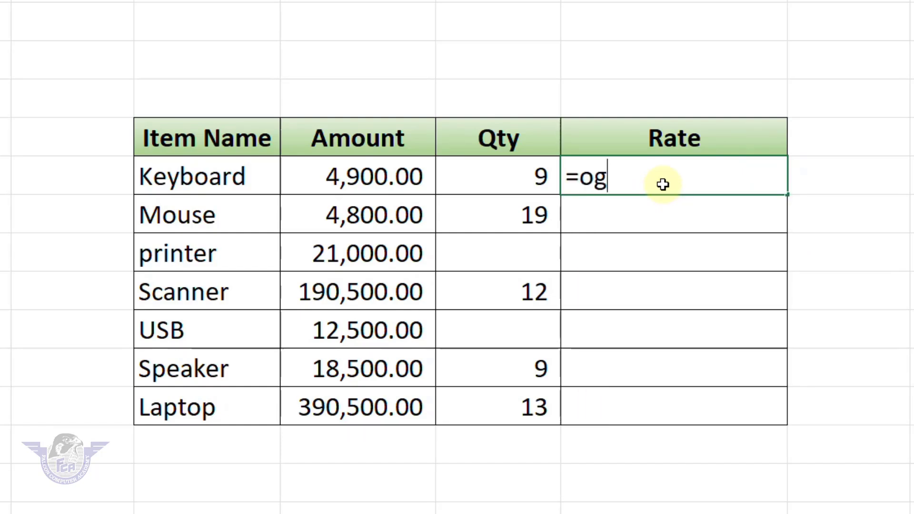
pyautogui.press('BackSpace')
pyautogui.press('BackSpace')
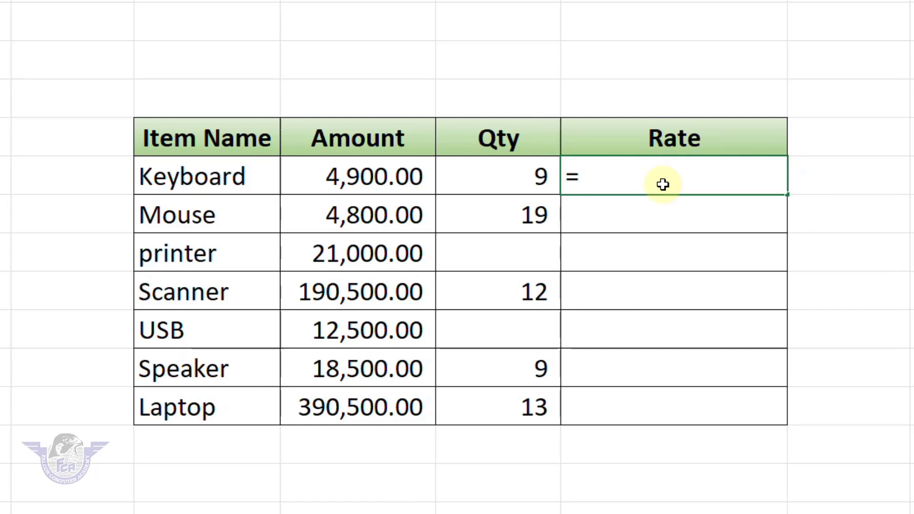
pyautogui.write('ifer')
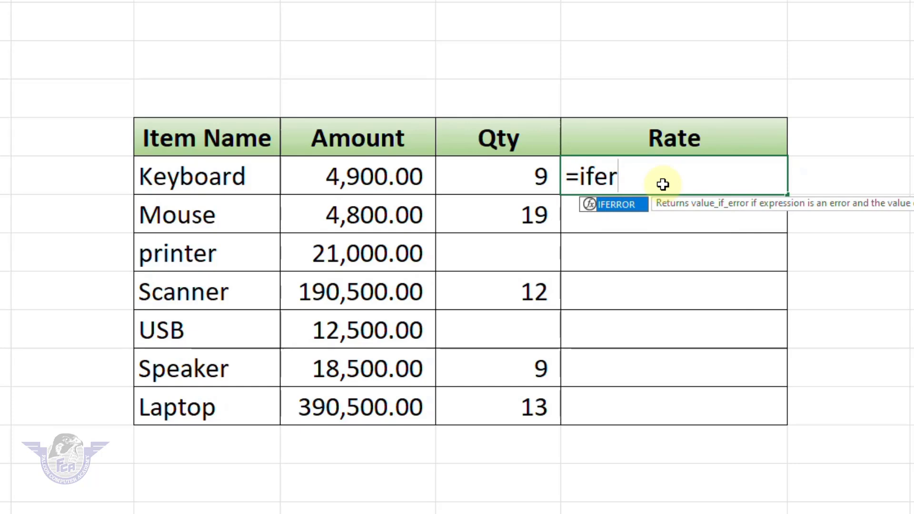
pyautogui.press('Tab')
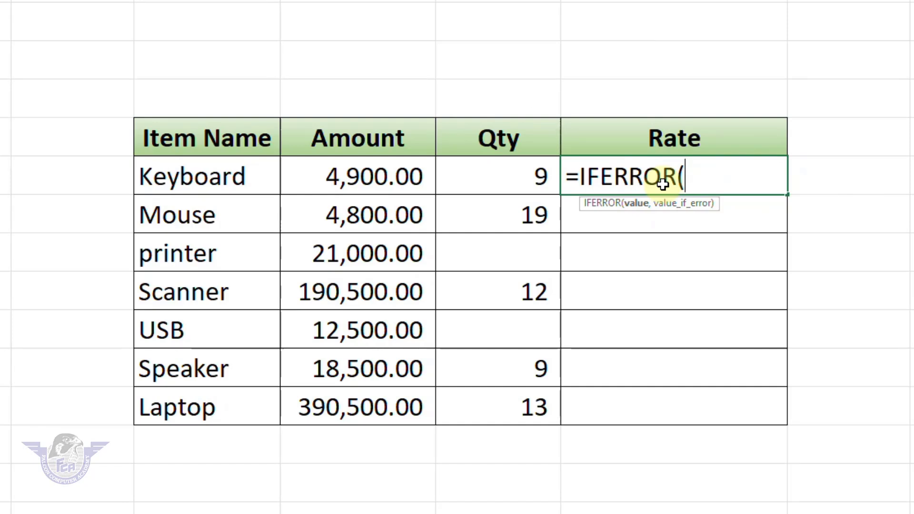
pyautogui.click(391, 186)
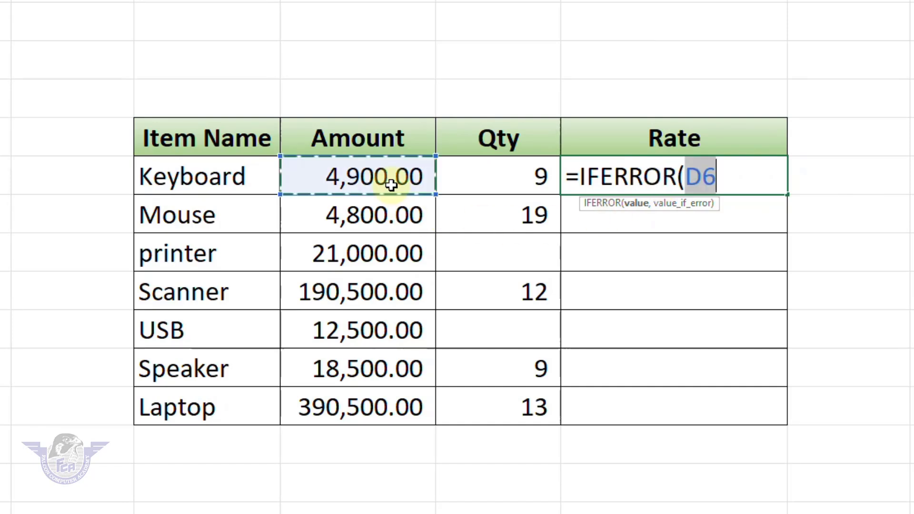
pyautogui.write('/')
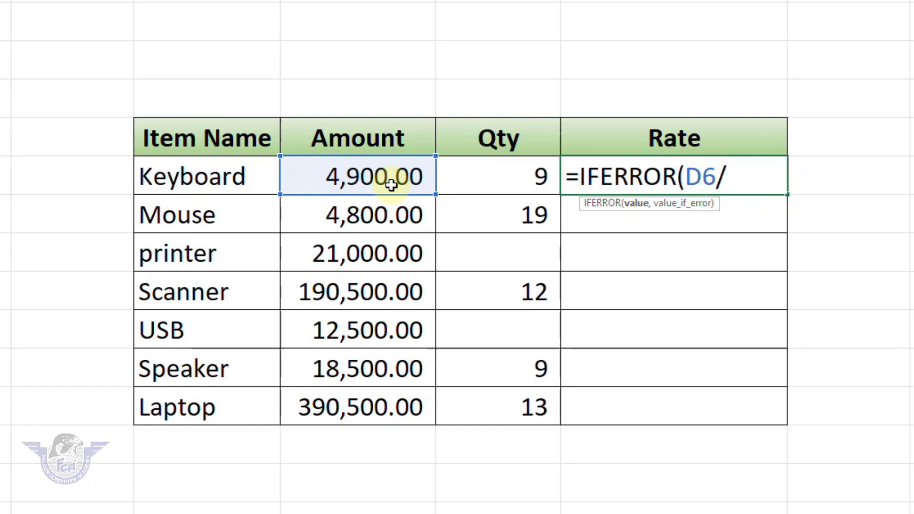
pyautogui.click(530, 180)
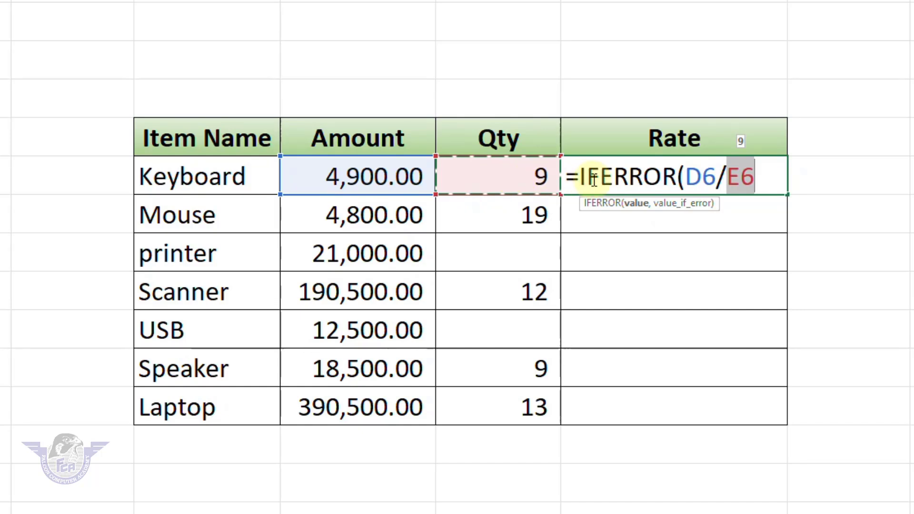
# - Finish the formula with the fallback message "Data Not Found" and enter it
pyautogui.write(',"')
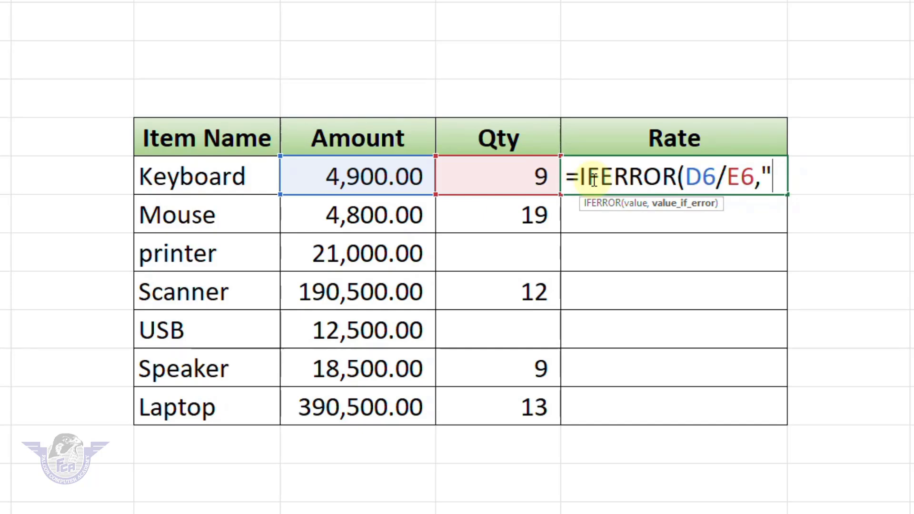
pyautogui.write('Qty ')
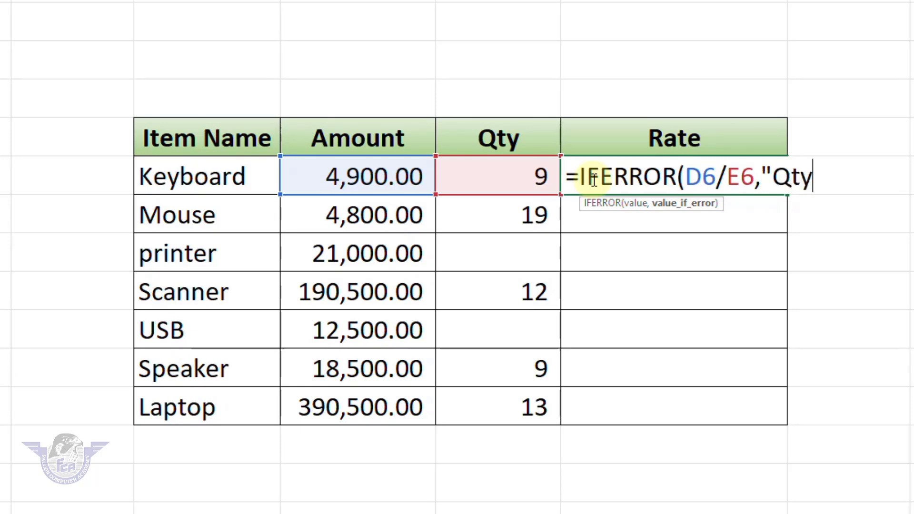
pyautogui.write('Not A')
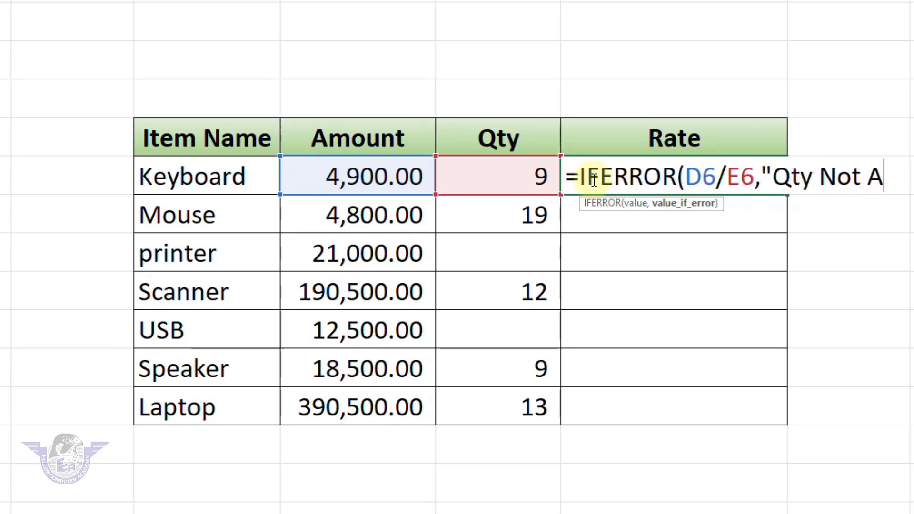
pyautogui.write('vai')
pyautogui.write('lable')
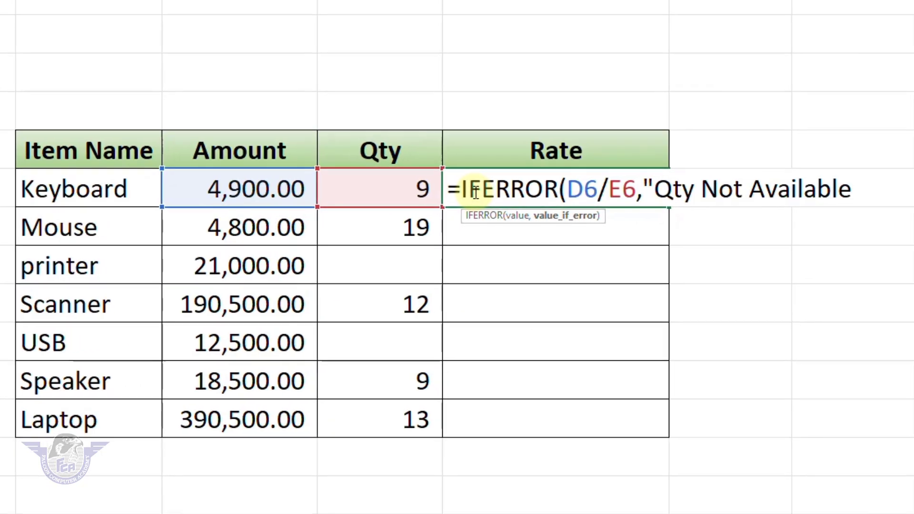
pyautogui.write('"')
pyautogui.press('BackSpace')
pyautogui.press('BackSpace')
pyautogui.press('BackSpace')
pyautogui.press('BackSpace')
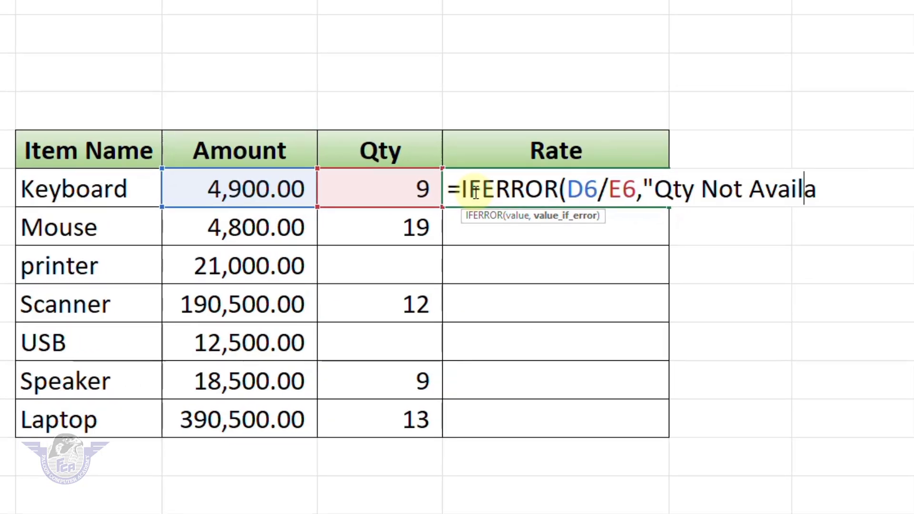
pyautogui.press('BackSpace')
pyautogui.press('BackSpace')
pyautogui.press('BackSpace')
pyautogui.press('BackSpace')
pyautogui.press('BackSpace')
pyautogui.press('BackSpace')
pyautogui.press('BackSpace')
pyautogui.press('BackSpace')
pyautogui.press('BackSpace')
pyautogui.press('BackSpace')
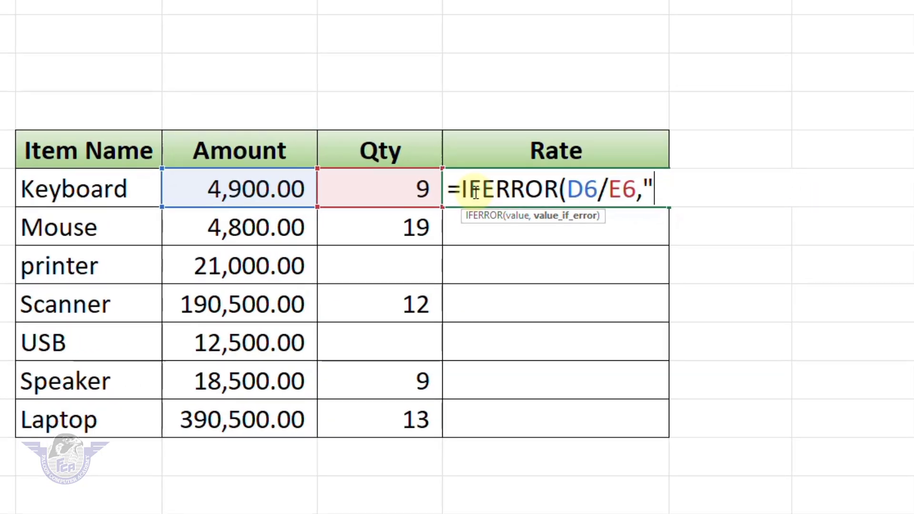
pyautogui.write('Data Not ')
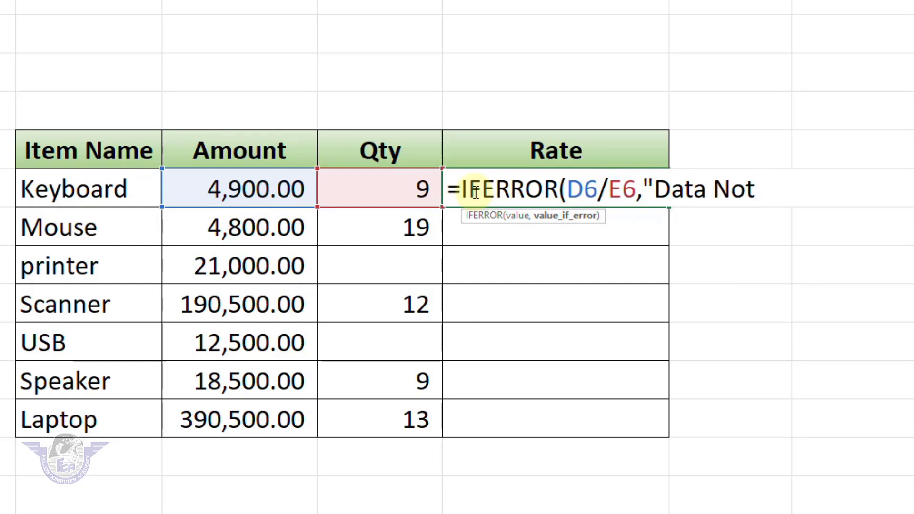
pyautogui.write('f')
pyautogui.press('BackSpace')
pyautogui.write('Found')
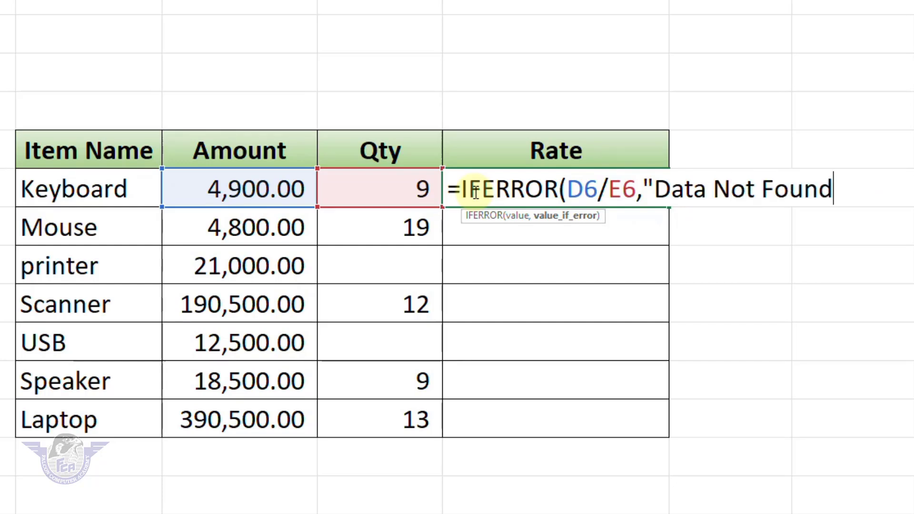
pyautogui.write('"')
pyautogui.write(')')
pyautogui.press('Return')
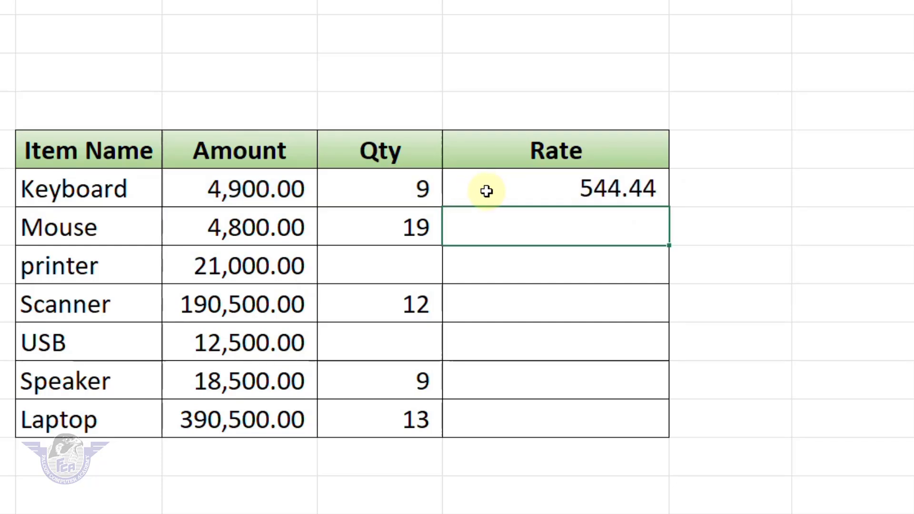
# - Copy the IFERROR rate down to Laptop, then clear the copies below Keyboard
pyautogui.click(486, 191)
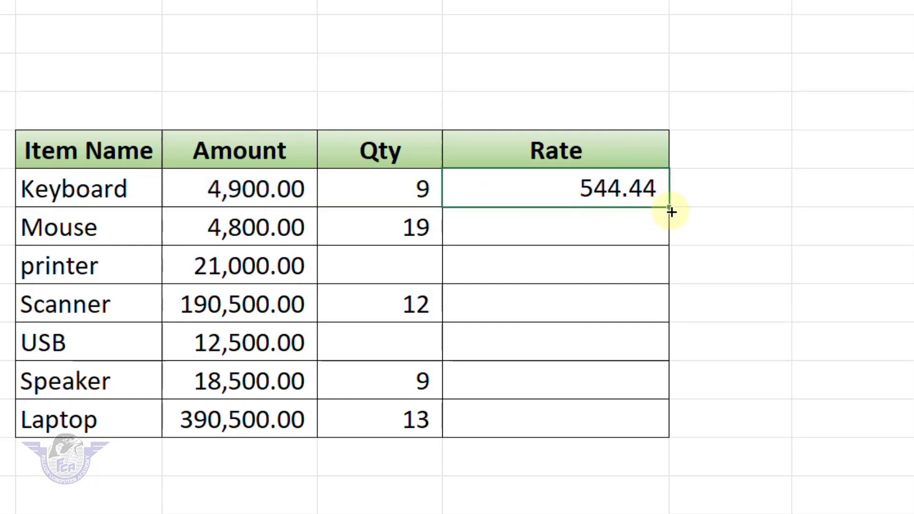
pyautogui.moveTo(671, 210); pyautogui.dragTo(649, 429)
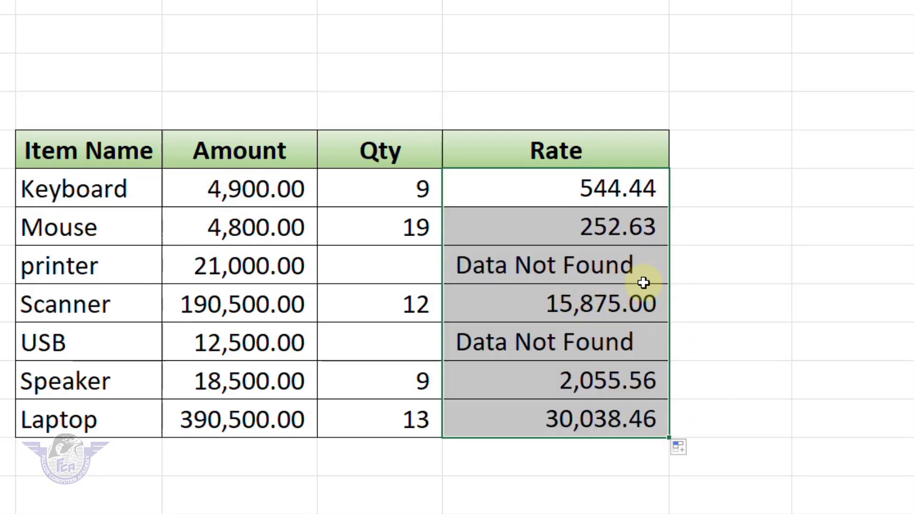
pyautogui.moveTo(624, 227); pyautogui.dragTo(618, 417)
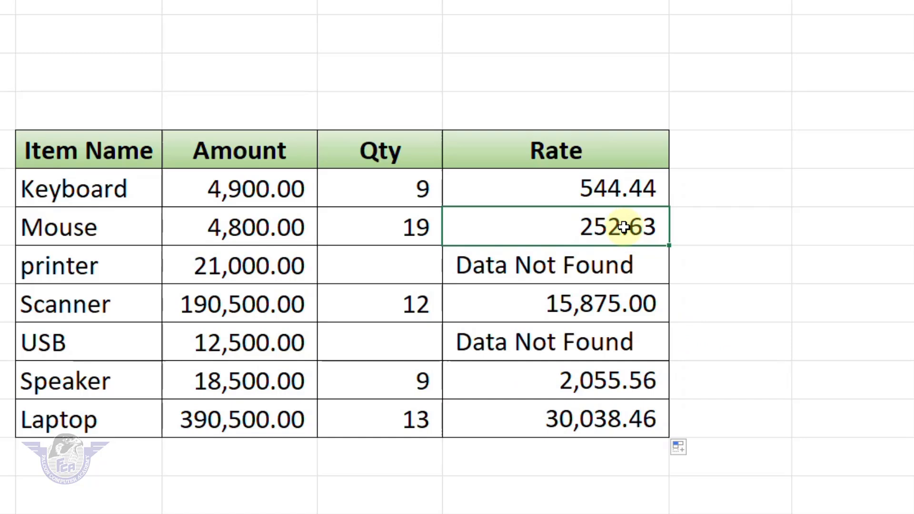
pyautogui.press('Delete')
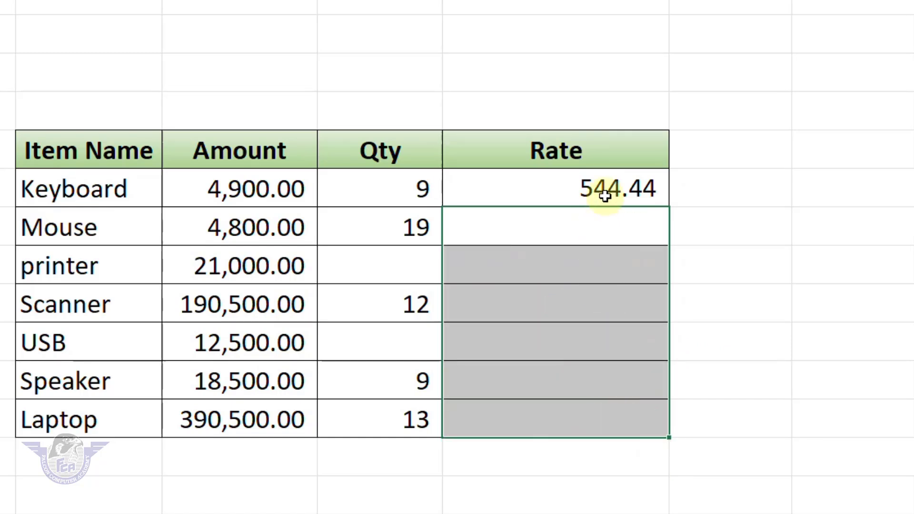
# - Change the IFERROR fallback to "-" and fill the rate formula down to Laptop
pyautogui.click(608, 188)
pyautogui.press('F2')
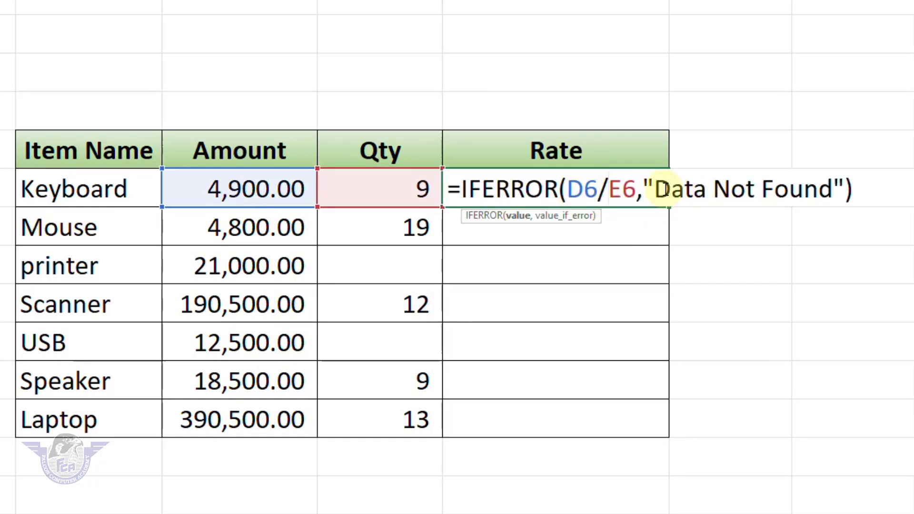
pyautogui.doubleClick(660, 190)
pyautogui.moveTo(753, 198); pyautogui.dragTo(826, 199)
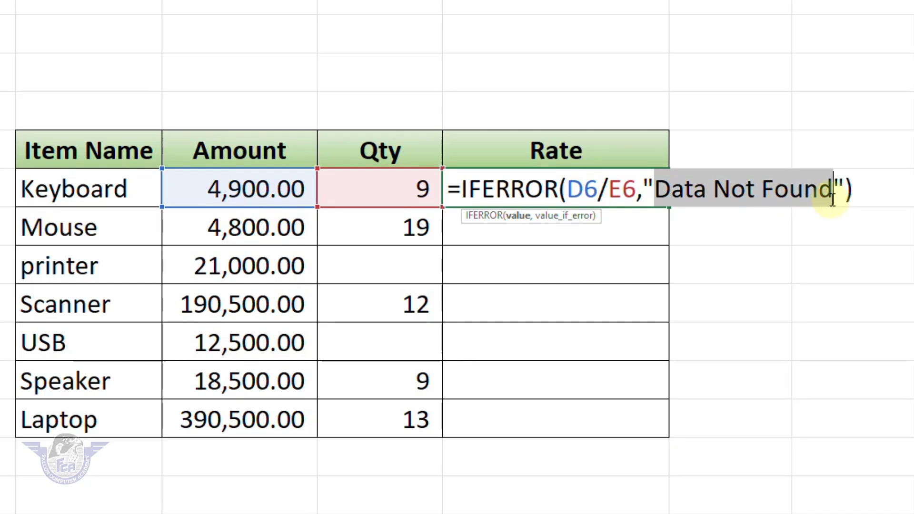
pyautogui.write('-')
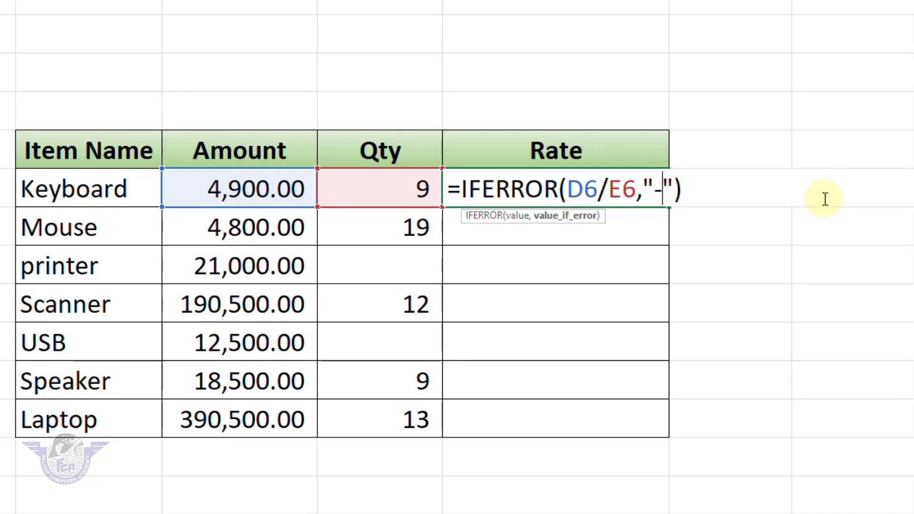
pyautogui.press('Return')
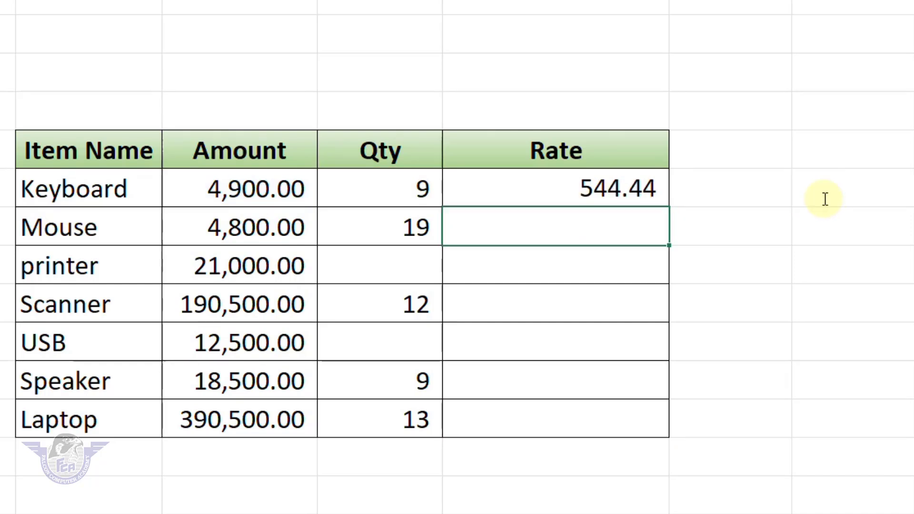
pyautogui.click(660, 200)
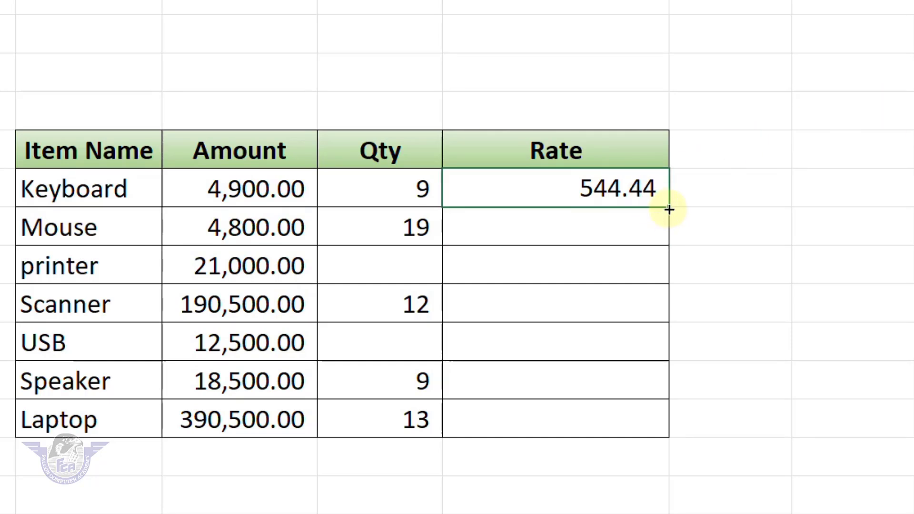
pyautogui.moveTo(669, 210); pyautogui.dragTo(667, 430)
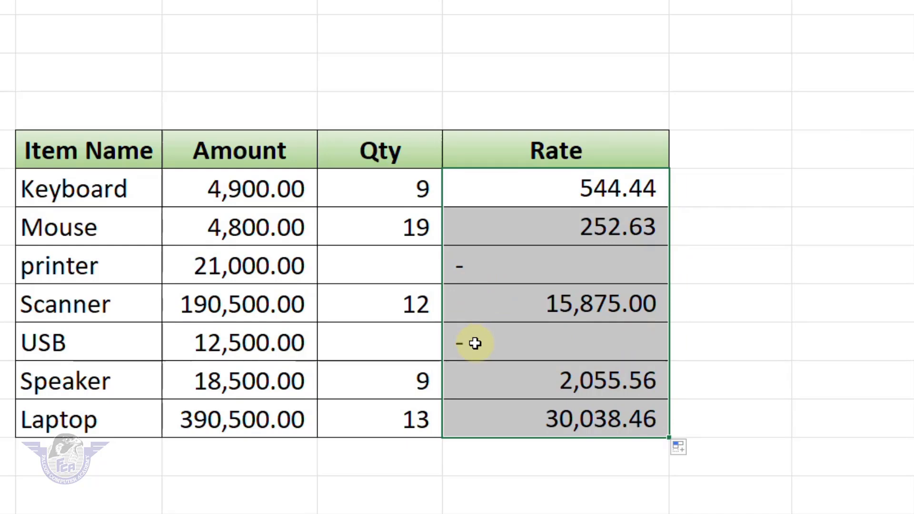
pyautogui.hotkey('ctrl', 'Down')
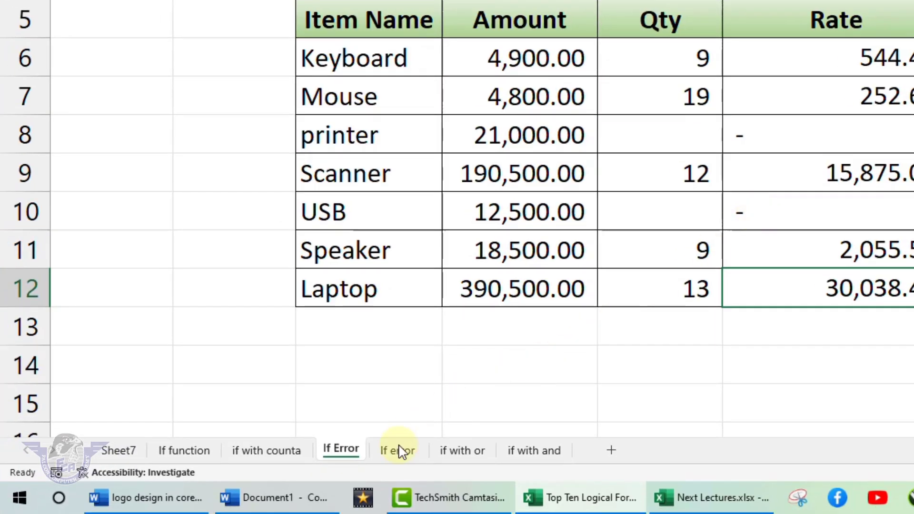
# - On the If error sheet, clear the existing values in the Number column
pyautogui.click(398, 449)
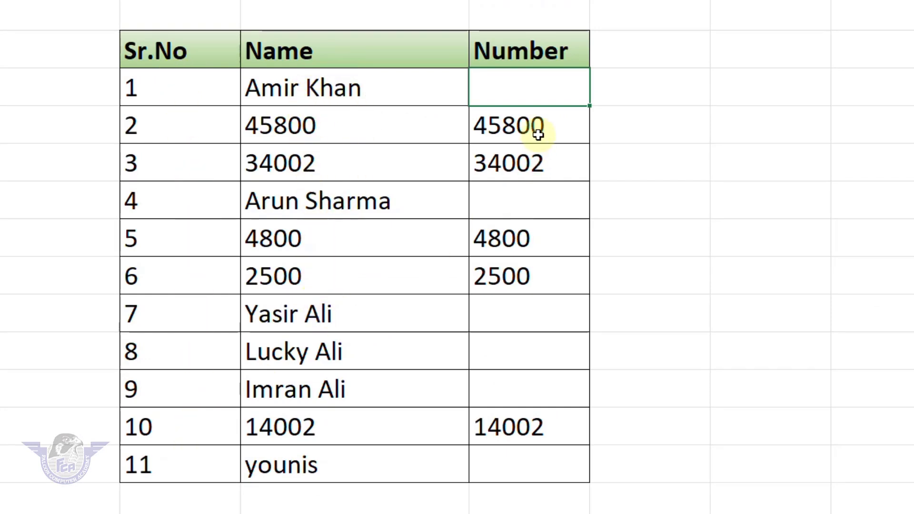
pyautogui.moveTo(526, 81); pyautogui.dragTo(512, 463)
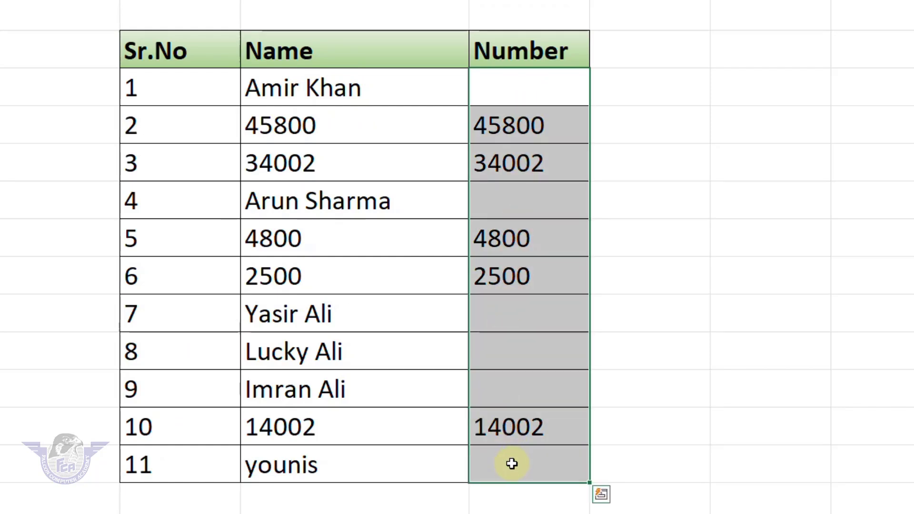
pyautogui.press('Delete')
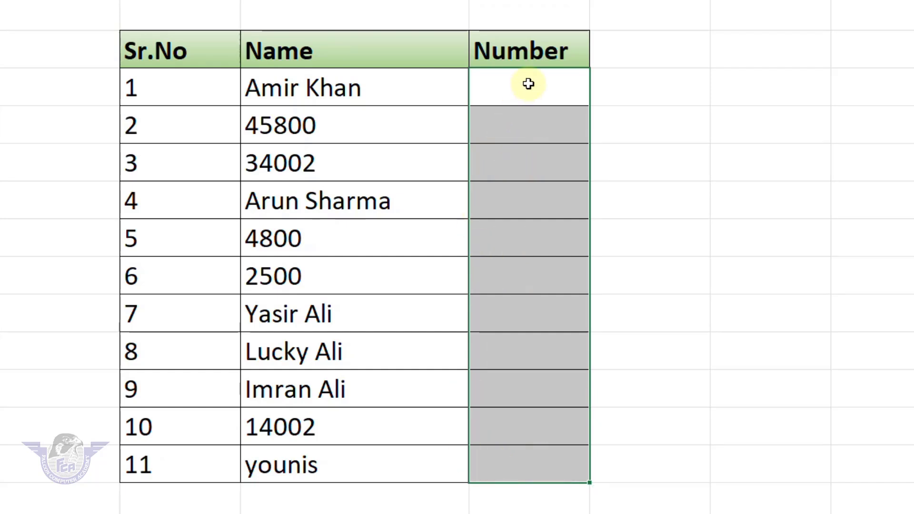
# - Enter =IFERROR(C4*1,"") in the first Number cell and fill it down through row 11
pyautogui.click(529, 84)
pyautogui.write('=')
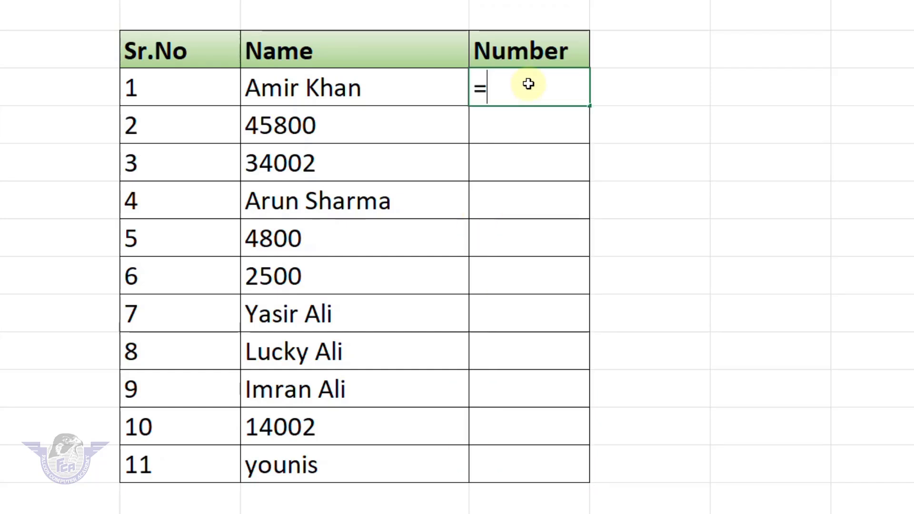
pyautogui.write('ifer')
pyautogui.press('Tab')
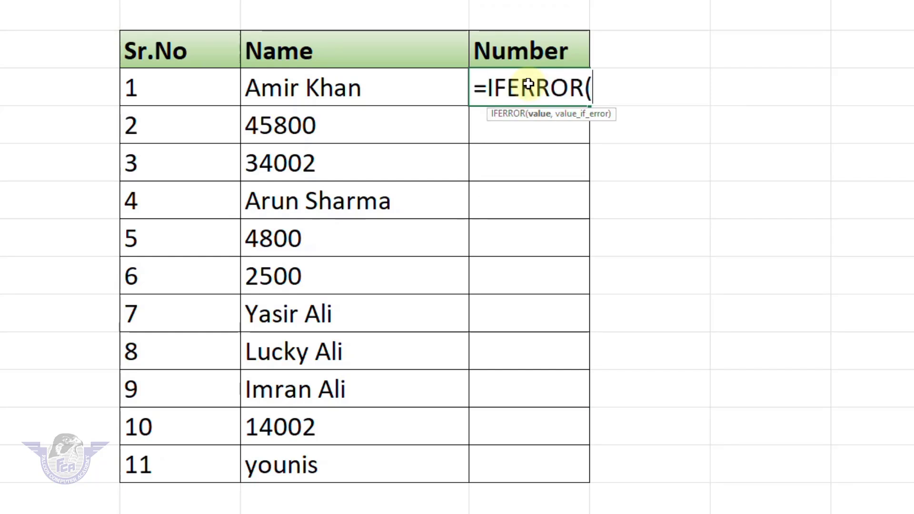
pyautogui.click(332, 91)
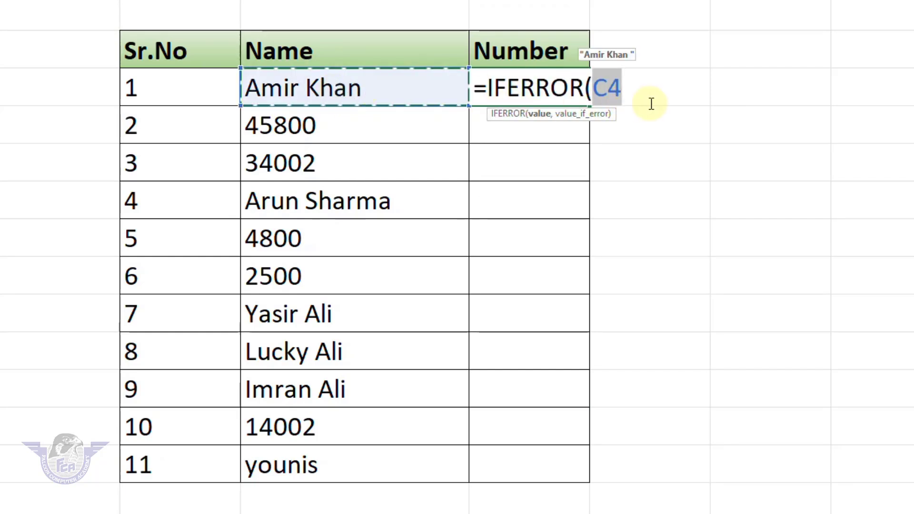
pyautogui.click(638, 90)
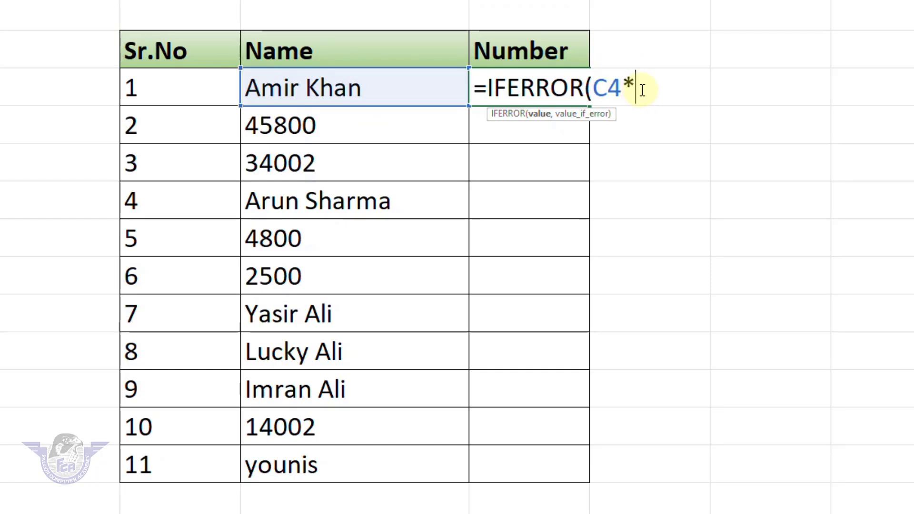
pyautogui.write('1')
pyautogui.write(',"')
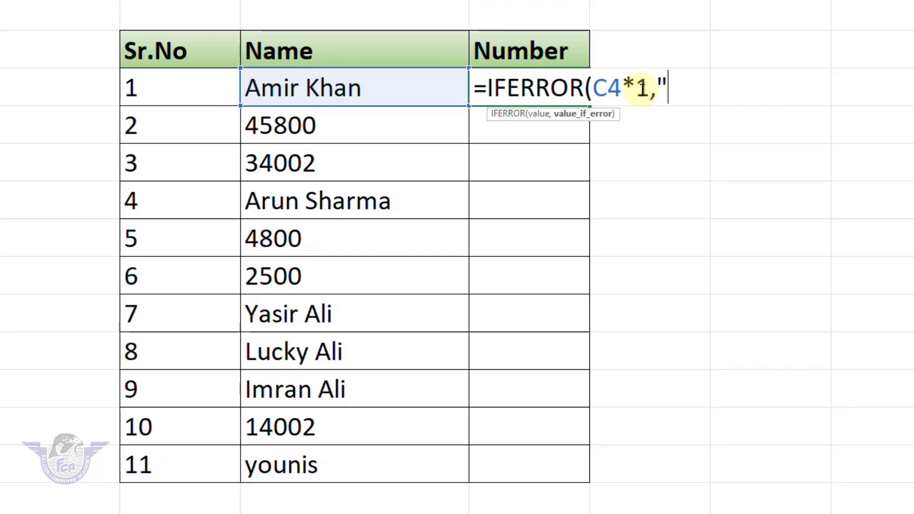
pyautogui.write('"')
pyautogui.write(')')
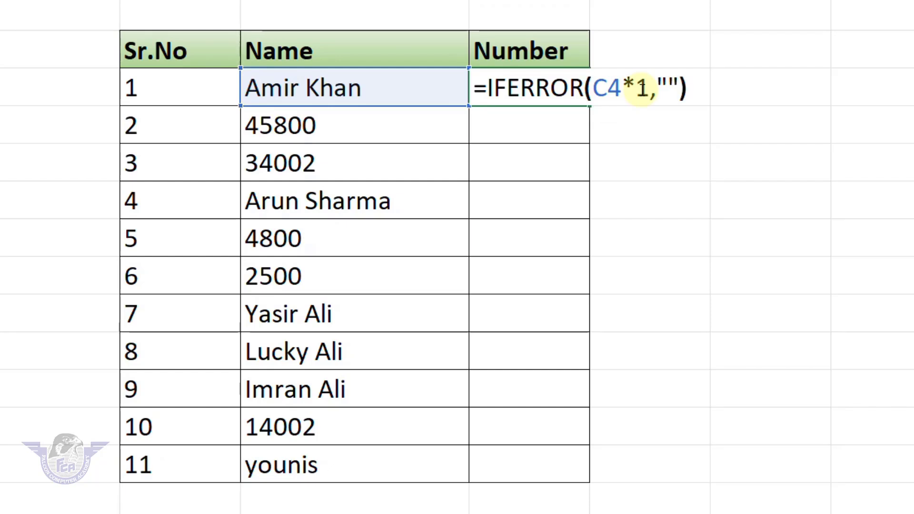
pyautogui.press('Return')
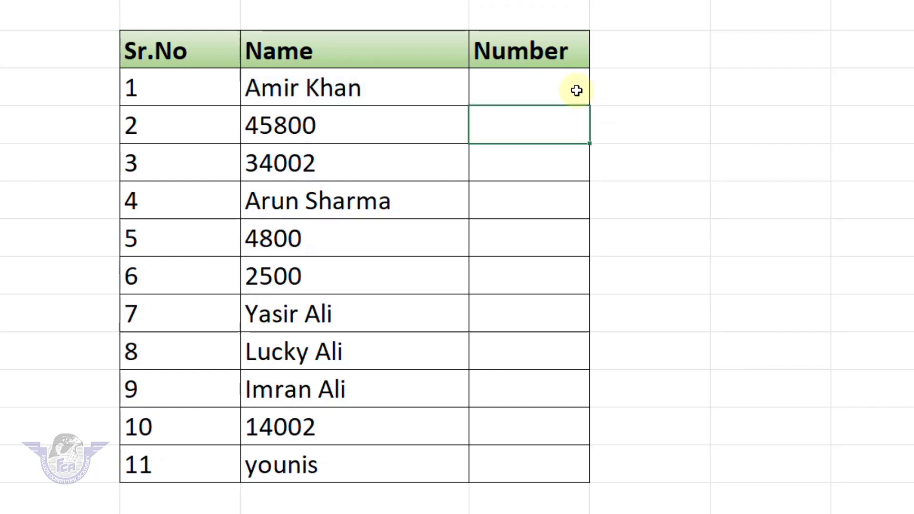
pyautogui.click(555, 89)
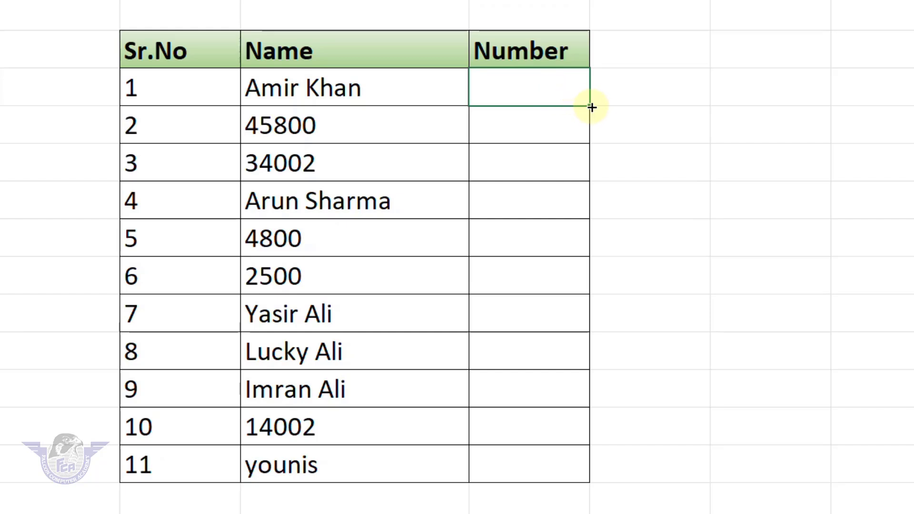
pyautogui.moveTo(591, 107); pyautogui.dragTo(567, 468)
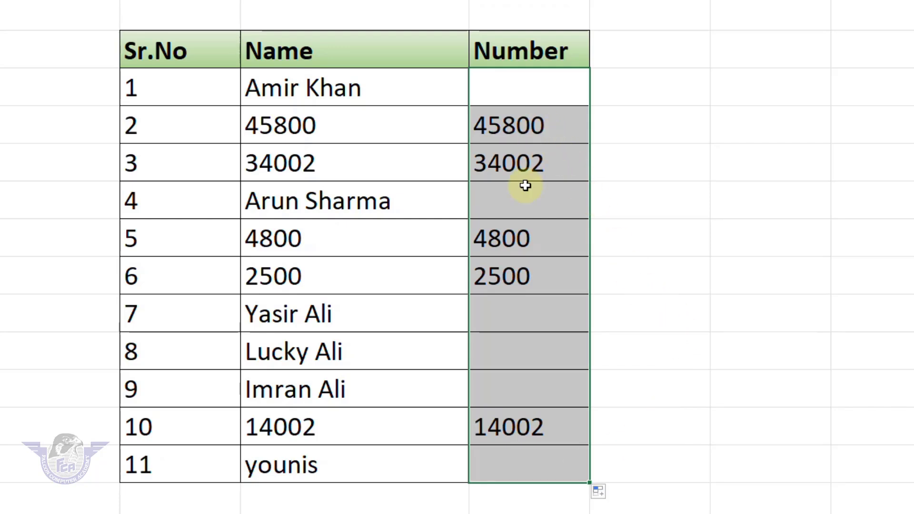
pyautogui.click(516, 327)
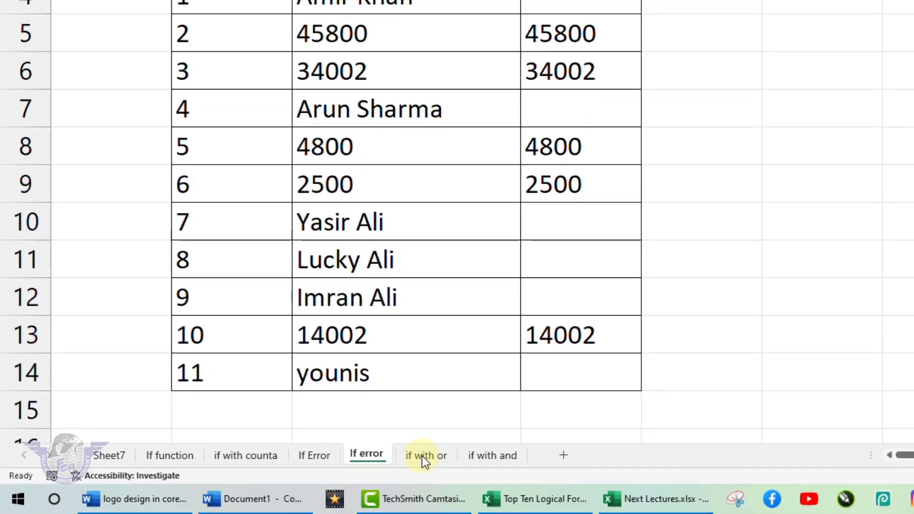
# - On the 'if with or' sheet, delete every student's Pass/Fail value in the Result column
pyautogui.click(427, 458)
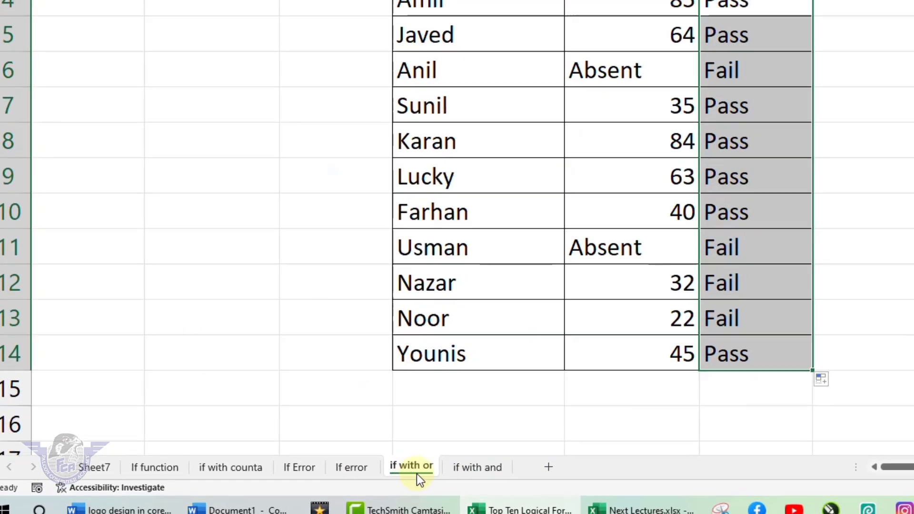
pyautogui.click(652, 360)
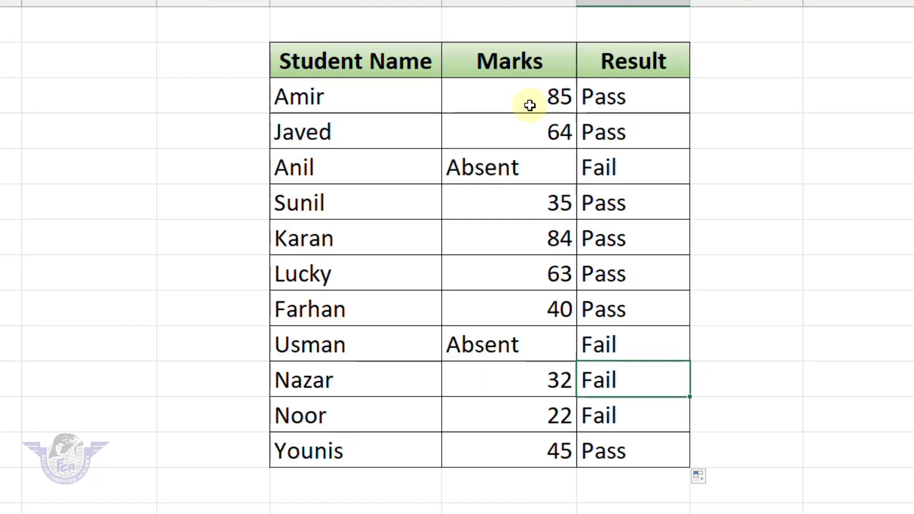
pyautogui.moveTo(607, 97); pyautogui.dragTo(613, 444)
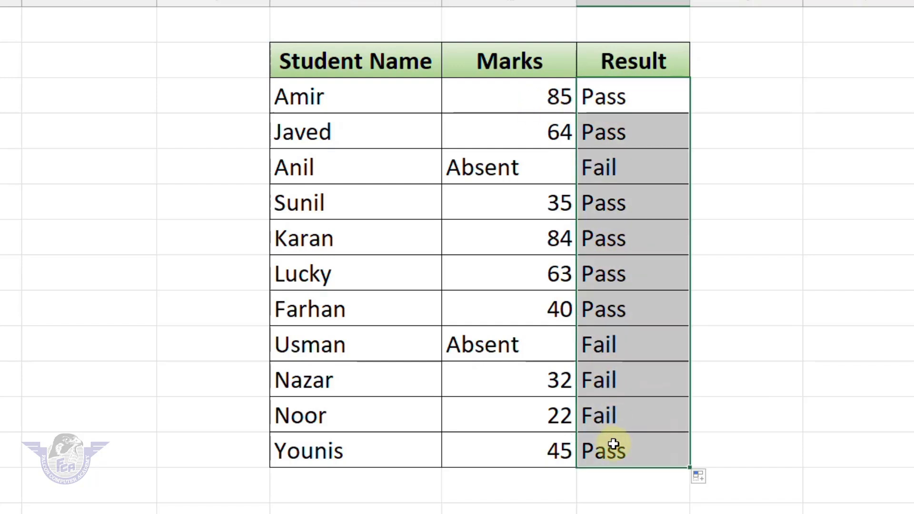
pyautogui.press('Delete')
# - Enter =IF(OR(E4<35,E4="Absent"),"Fail","Pass") in Amir's Result cell F4
pyautogui.click(629, 100)
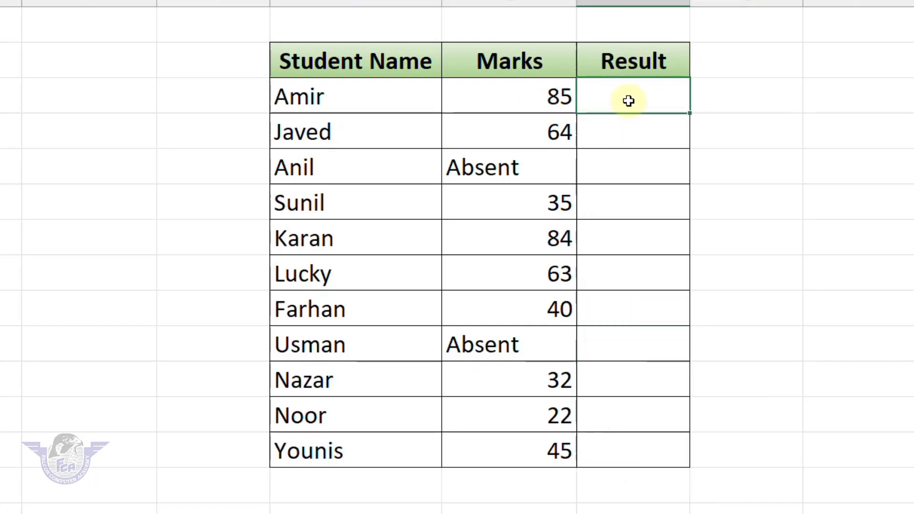
pyautogui.write('=if')
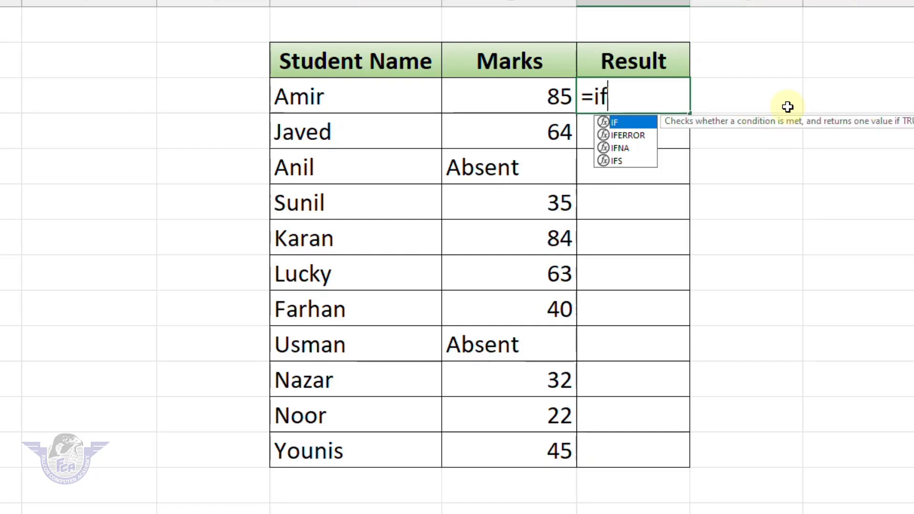
pyautogui.write('(')
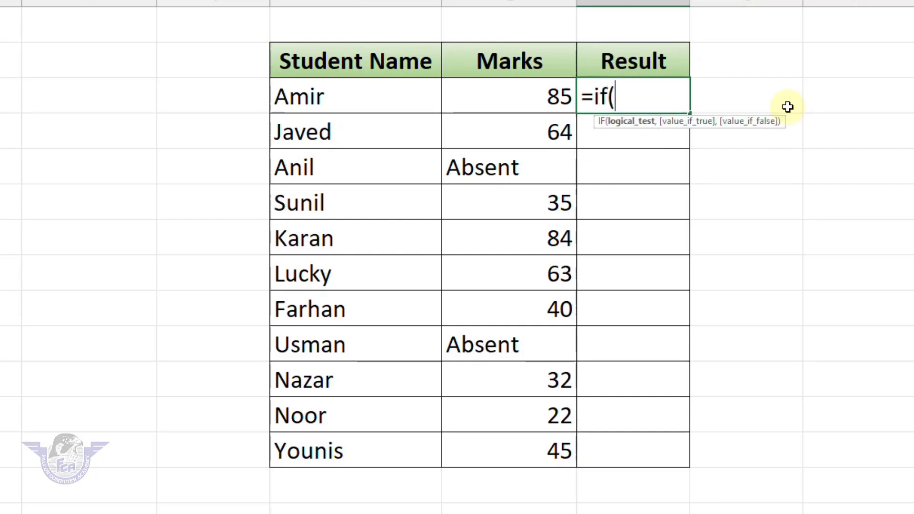
pyautogui.write('or')
pyautogui.press('Tab')
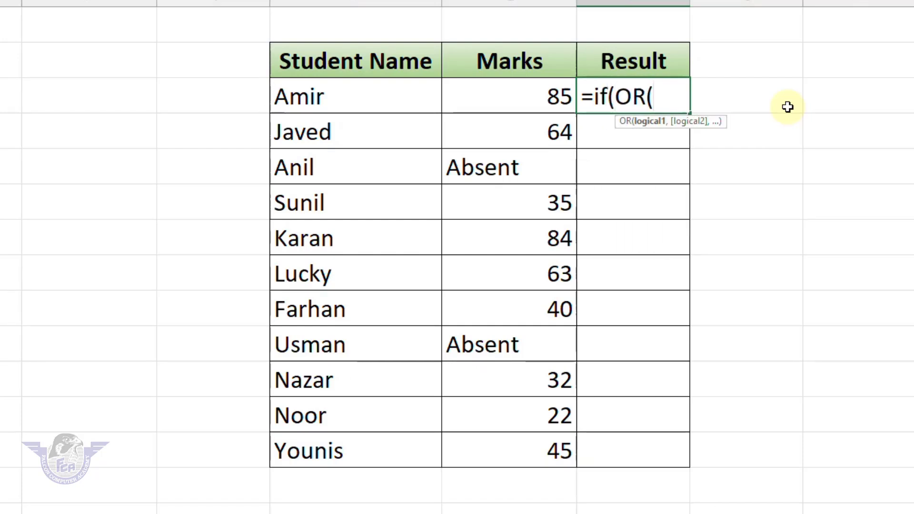
pyautogui.click(537, 97)
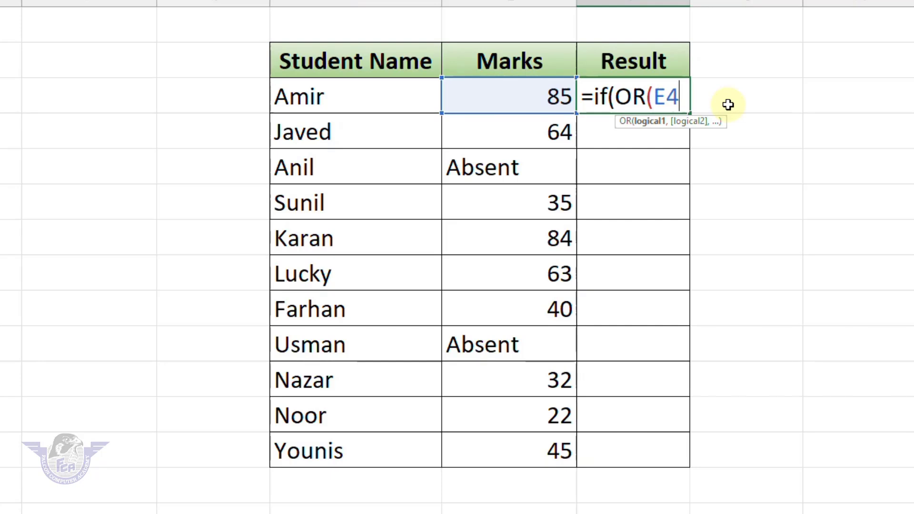
pyautogui.write('<3')
pyautogui.write('5')
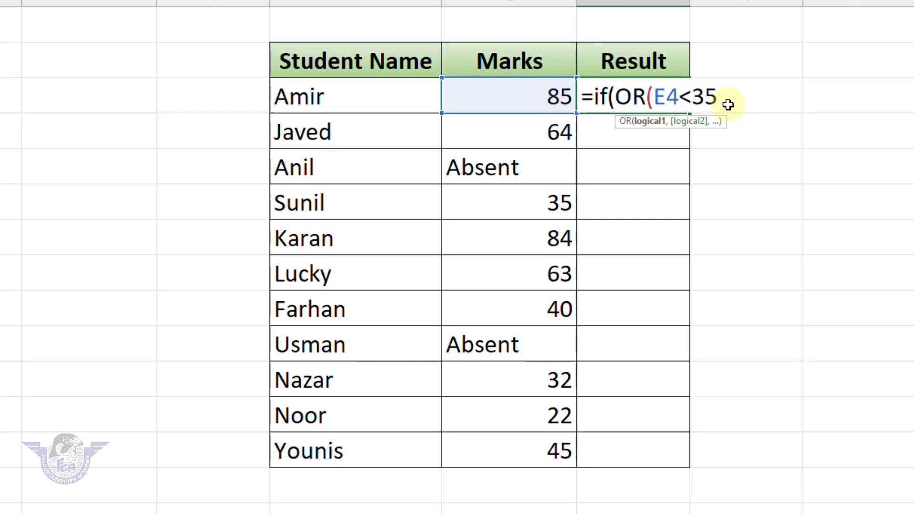
pyautogui.write(',')
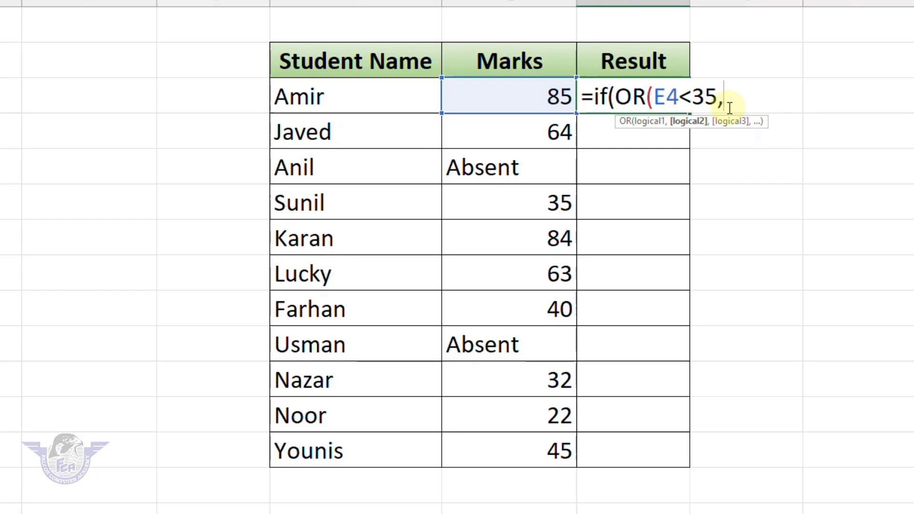
pyautogui.click(542, 100)
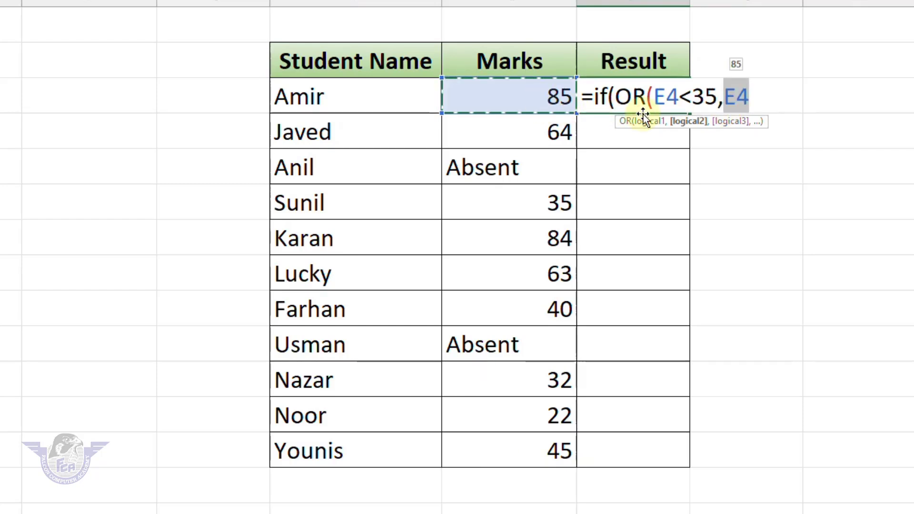
pyautogui.write('="')
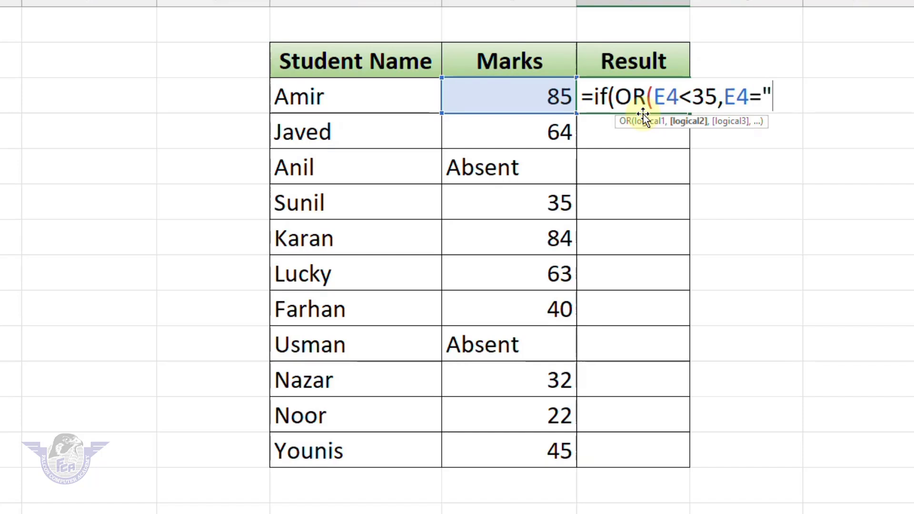
pyautogui.write('Ab')
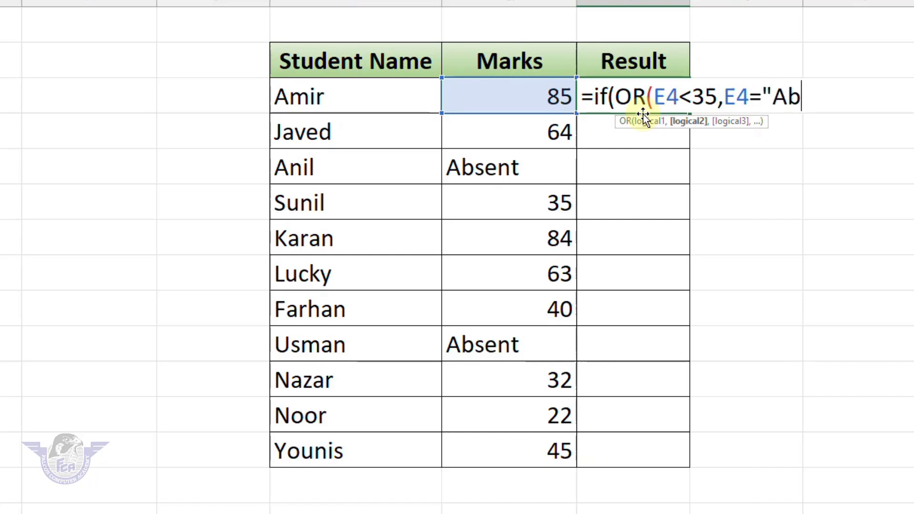
pyautogui.write('sent')
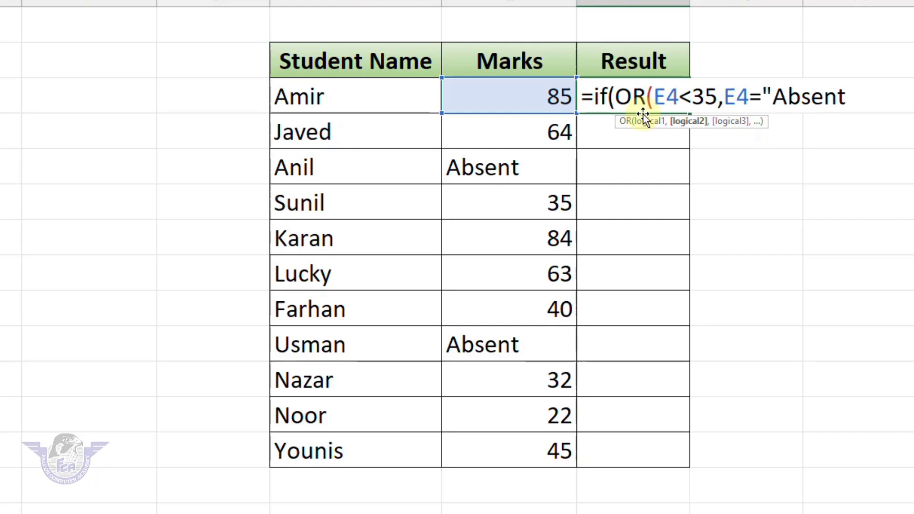
pyautogui.write('"')
pyautogui.write(')')
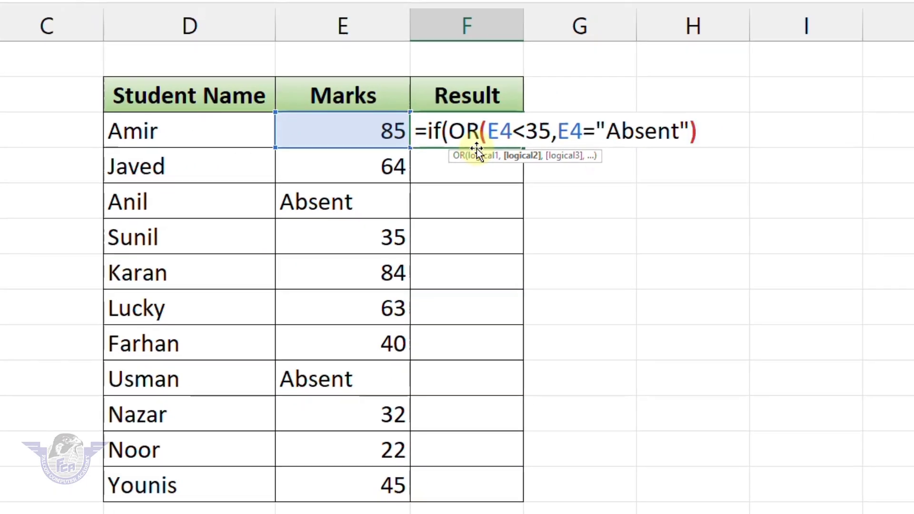
pyautogui.write(',"')
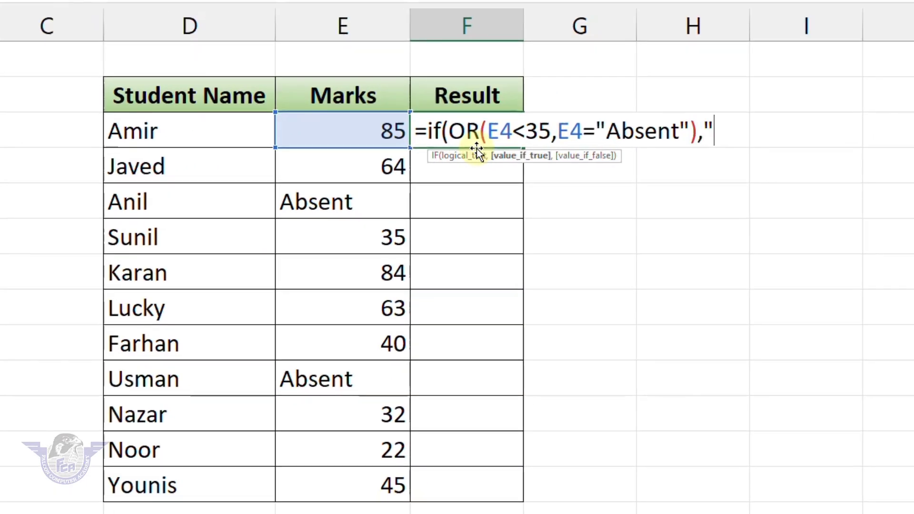
pyautogui.write('Fail')
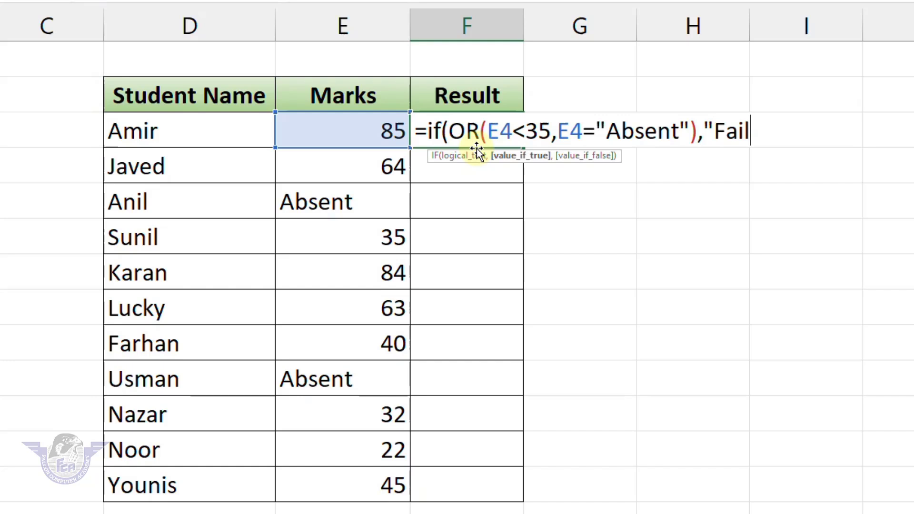
pyautogui.write('",')
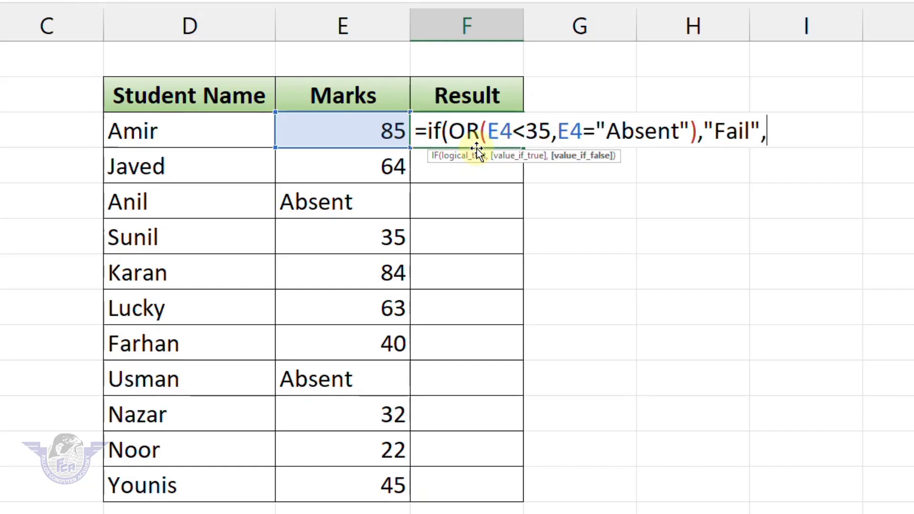
pyautogui.write('"')
pyautogui.write('Pass')
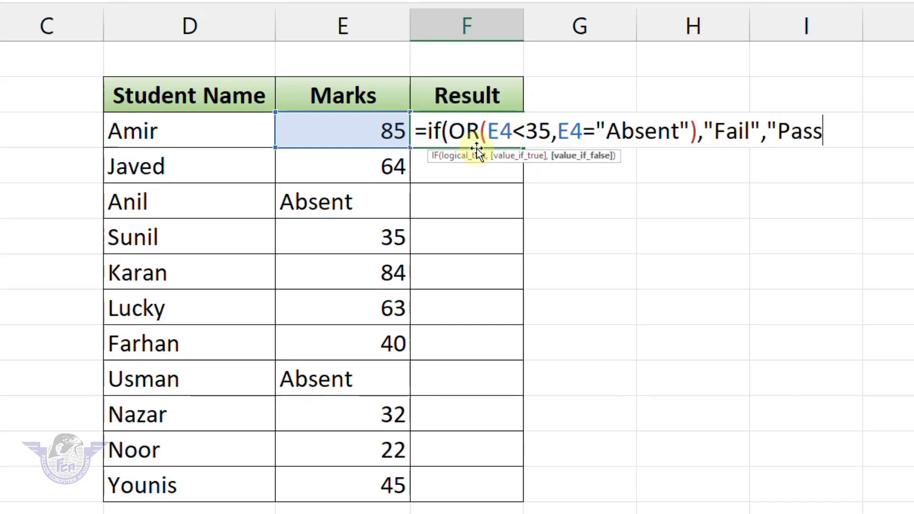
pyautogui.write('")')
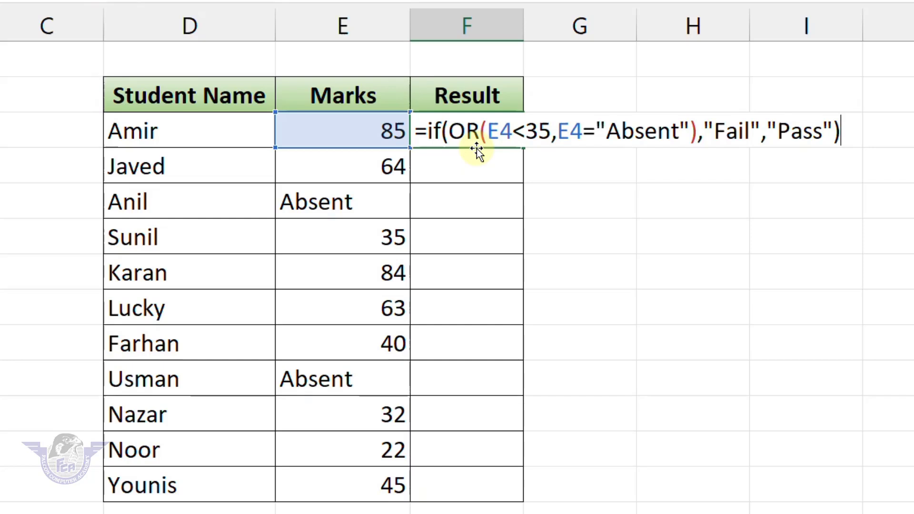
pyautogui.write(')')
pyautogui.press('Return')
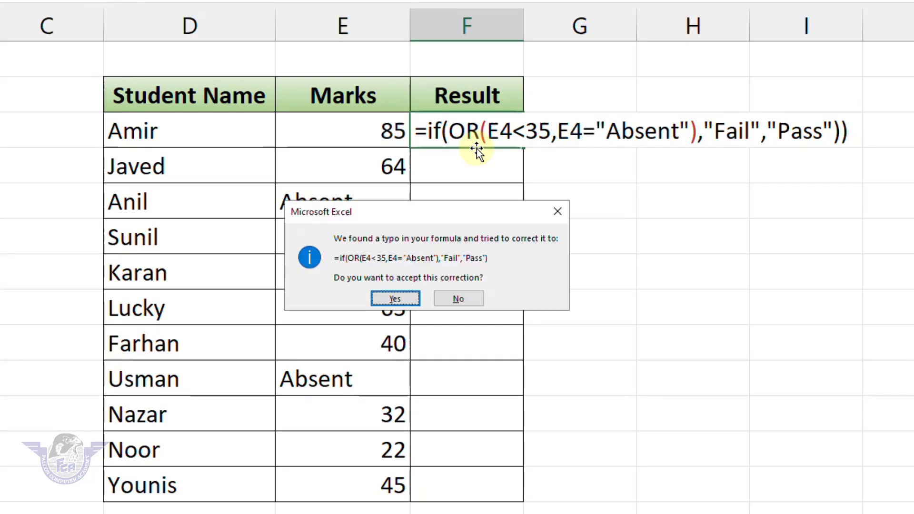
# - Accept Excel's formula correction and fill the Pass/Fail formula down to Younis's row
pyautogui.click(404, 300)
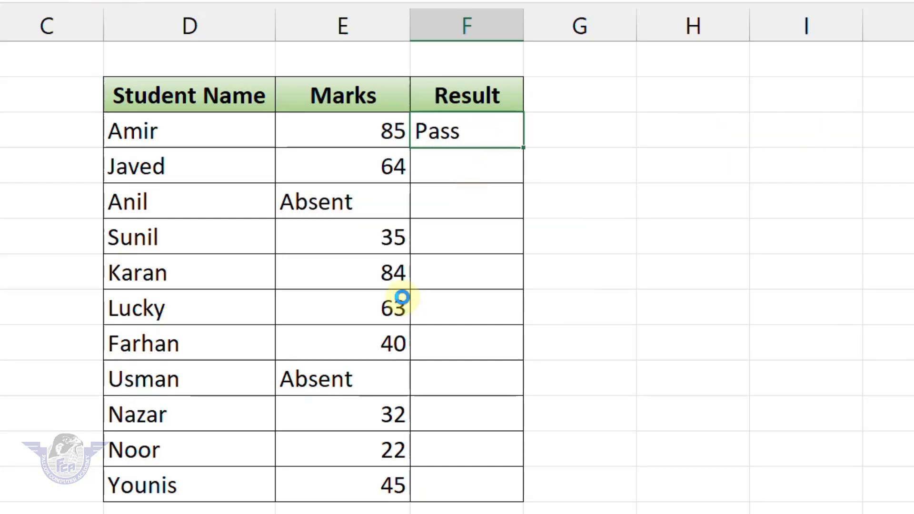
pyautogui.click(451, 129)
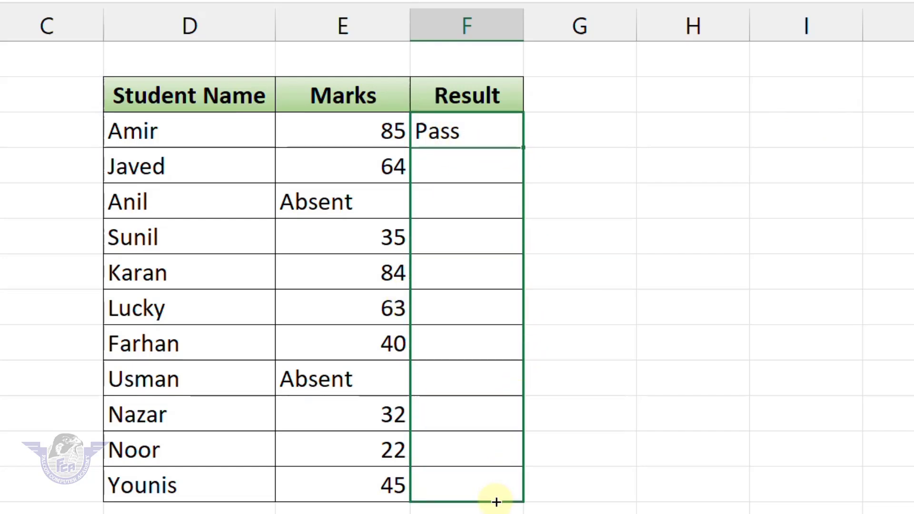
pyautogui.moveTo(524, 149); pyautogui.dragTo(496, 499)
# - Verify the results: Absent and 32 marks give Fail, and Younis's 45 gives Pass
pyautogui.moveTo(357, 204); pyautogui.dragTo(456, 204)
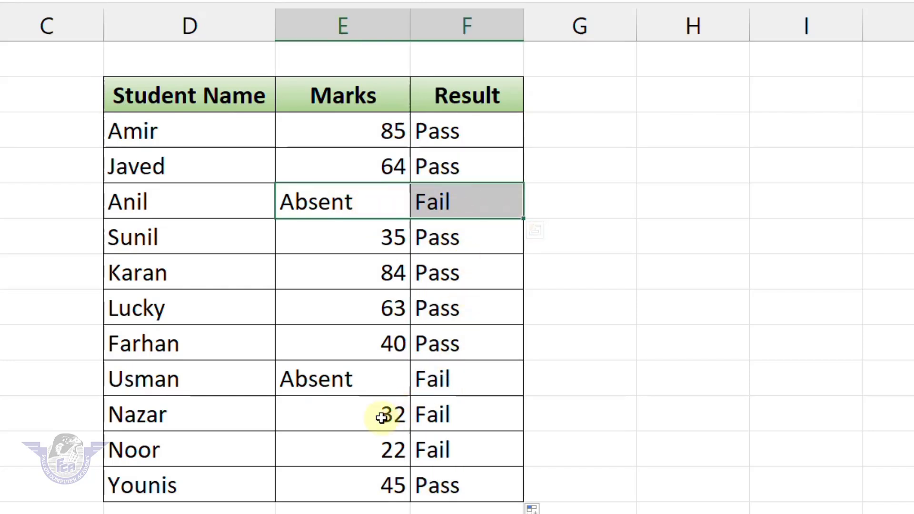
pyautogui.moveTo(381, 415); pyautogui.dragTo(440, 418)
pyautogui.moveTo(418, 451); pyautogui.dragTo(464, 456)
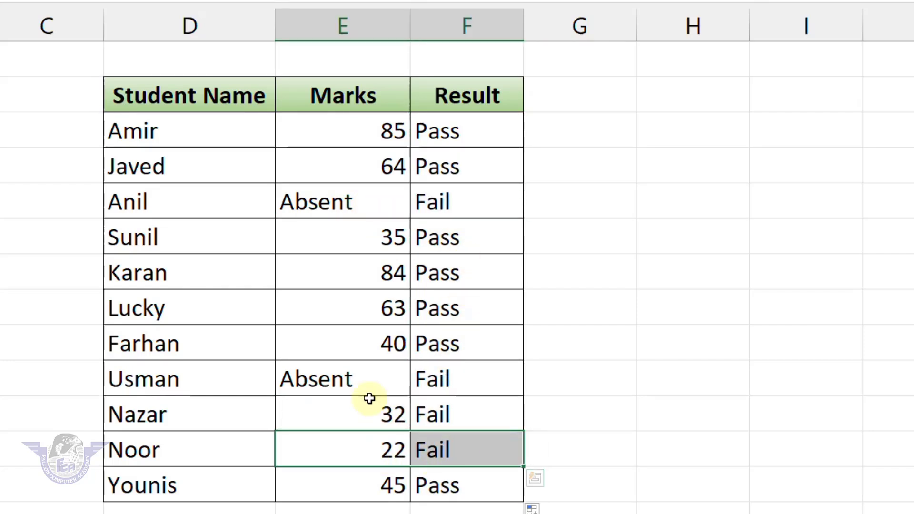
pyautogui.moveTo(364, 381); pyautogui.dragTo(449, 379)
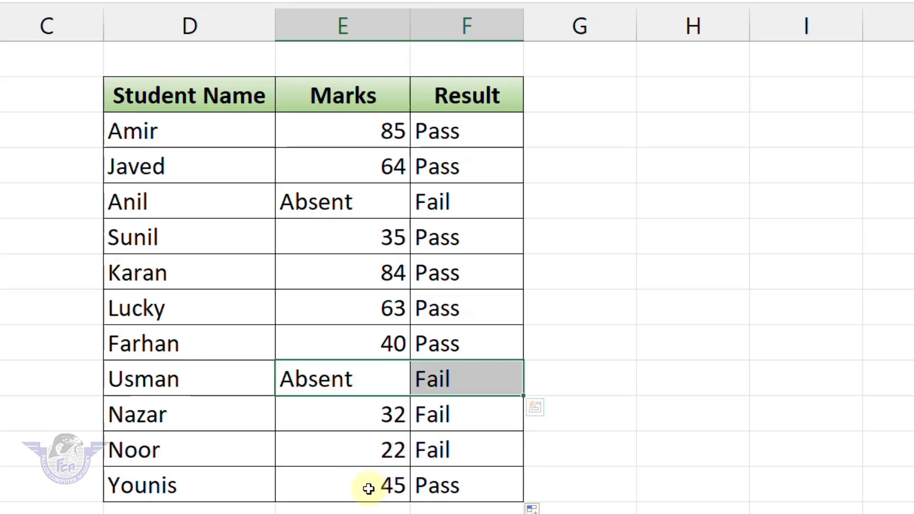
pyautogui.moveTo(367, 489); pyautogui.dragTo(444, 489)
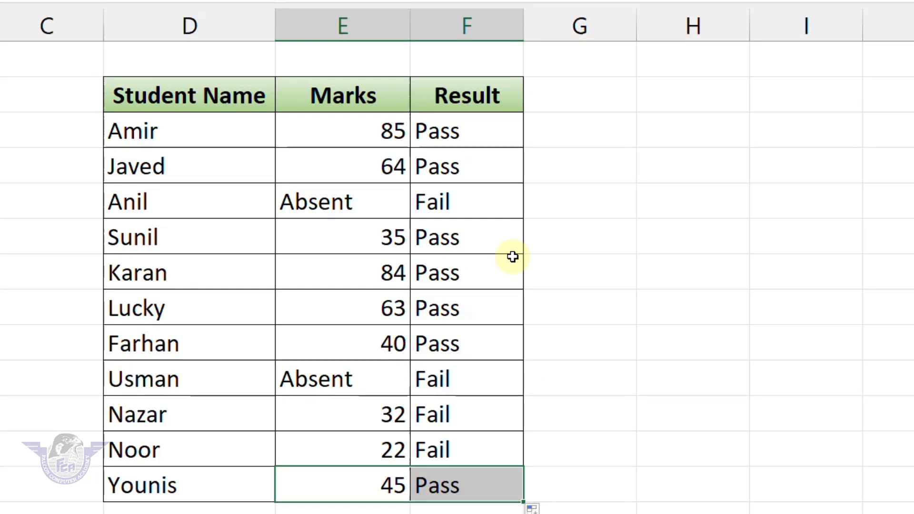
pyautogui.doubleClick(437, 131)
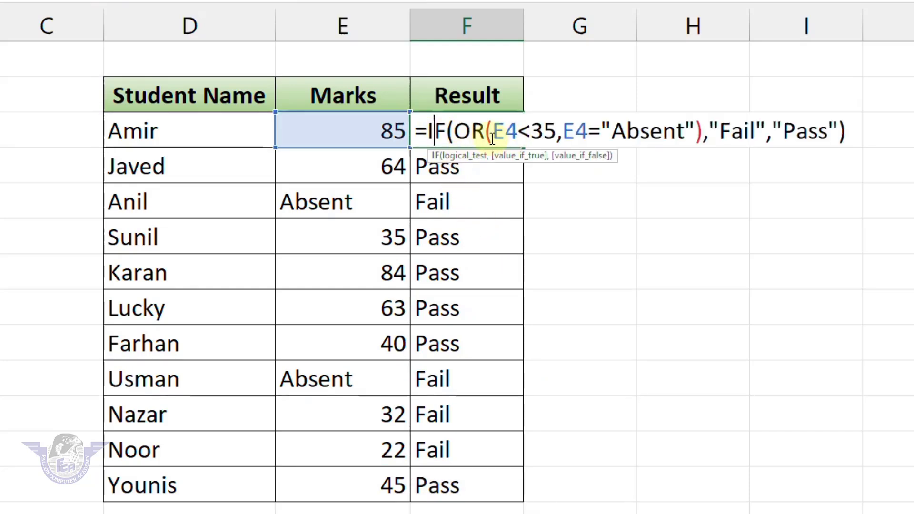
pyautogui.press('Escape')
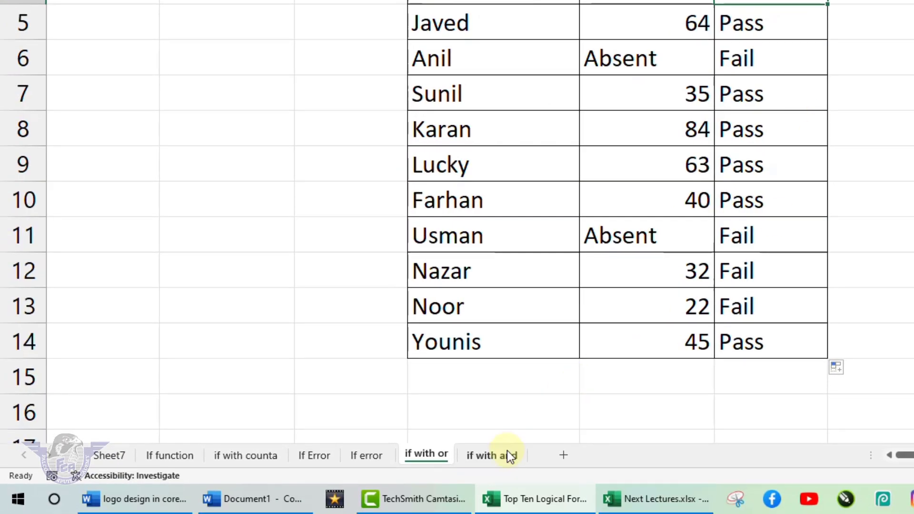
# - On the 'if with and' sheet, clear the old Percentage results in F3:F8
pyautogui.click(495, 453)
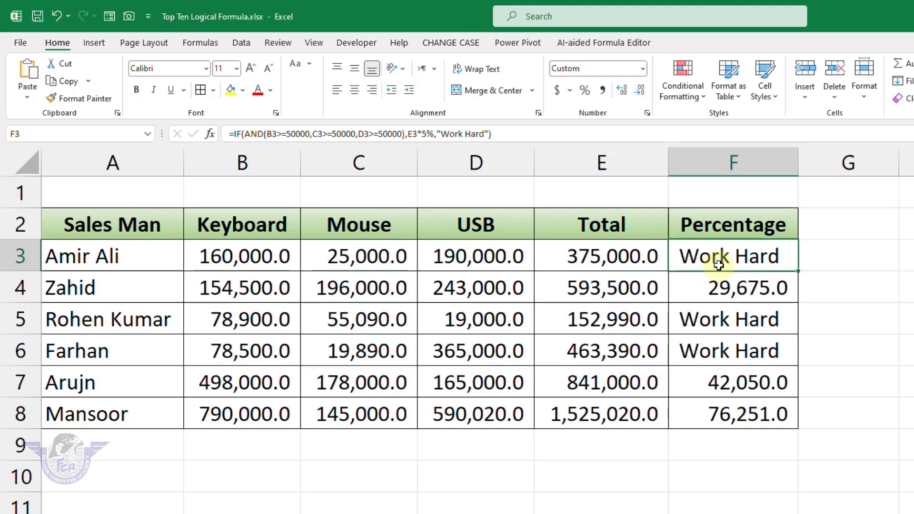
pyautogui.moveTo(719, 257); pyautogui.dragTo(715, 414)
pyautogui.press('Delete')
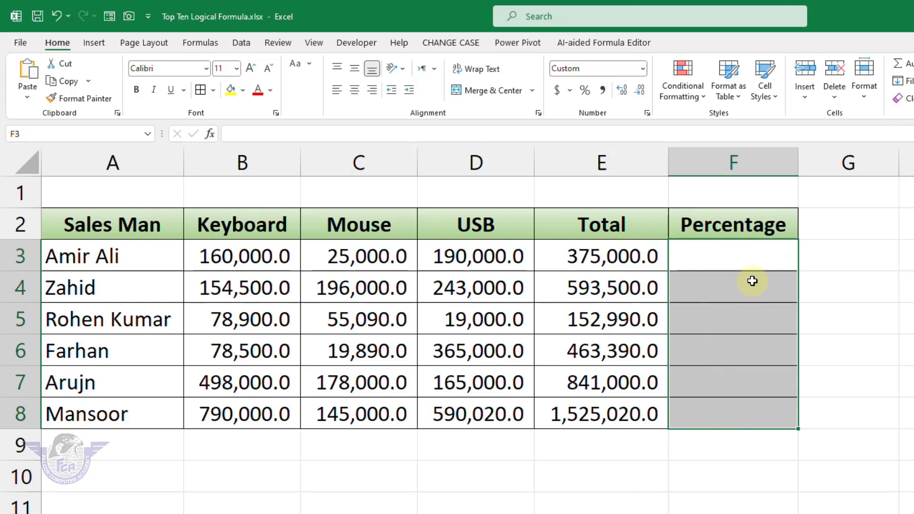
# - Start F3's formula as =IF(AND(B3>=50000,C3>=50000, with both sales conditions
pyautogui.click(756, 261)
pyautogui.write('=')
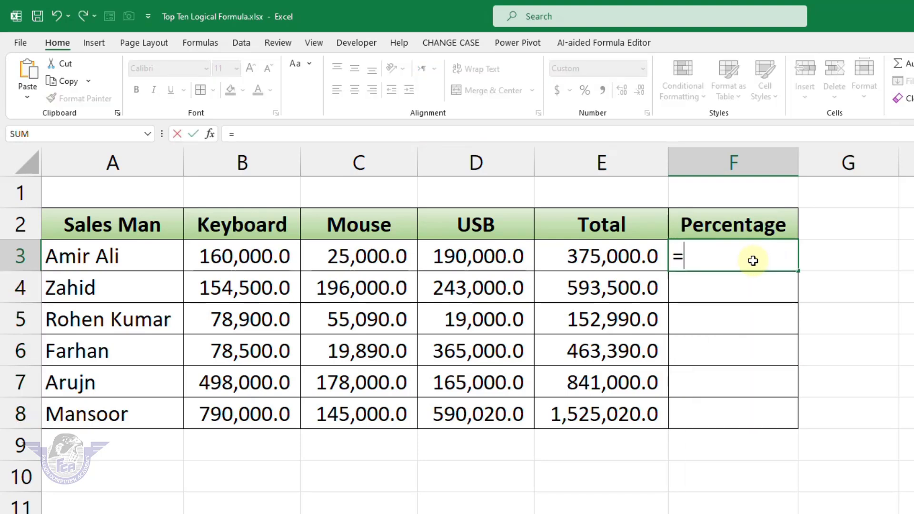
pyautogui.write('if(')
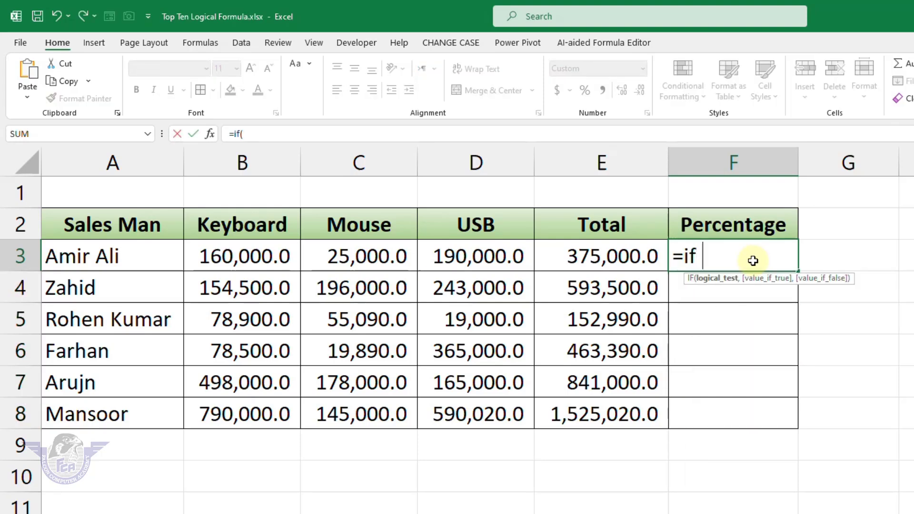
pyautogui.write('and')
pyautogui.press('Tab')
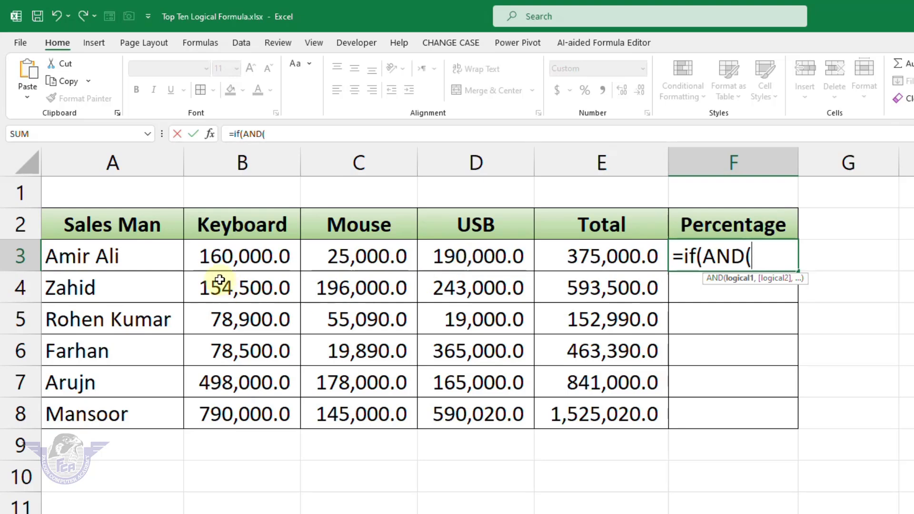
pyautogui.click(243, 257)
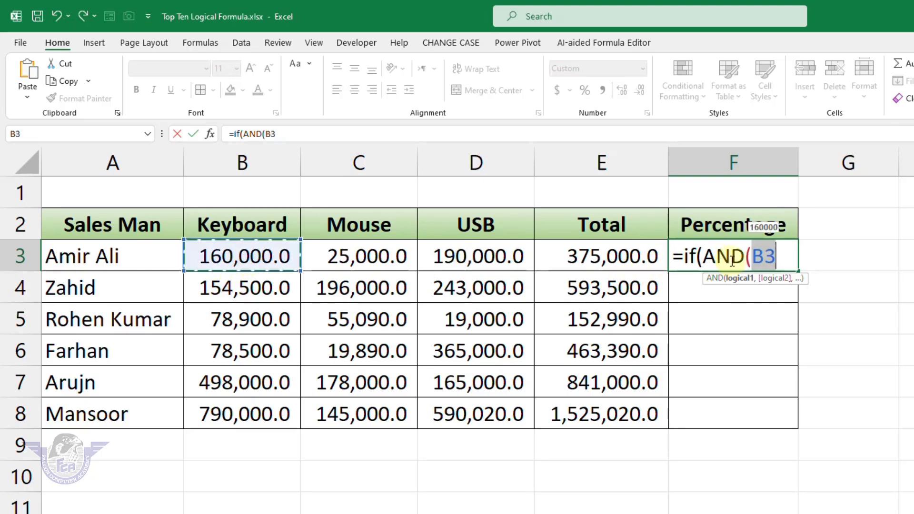
pyautogui.write('=50000.')
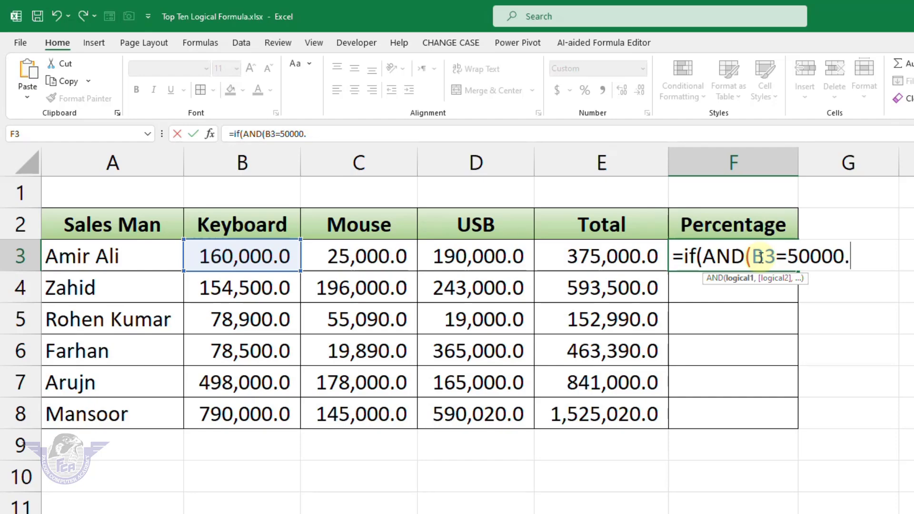
pyautogui.write(',')
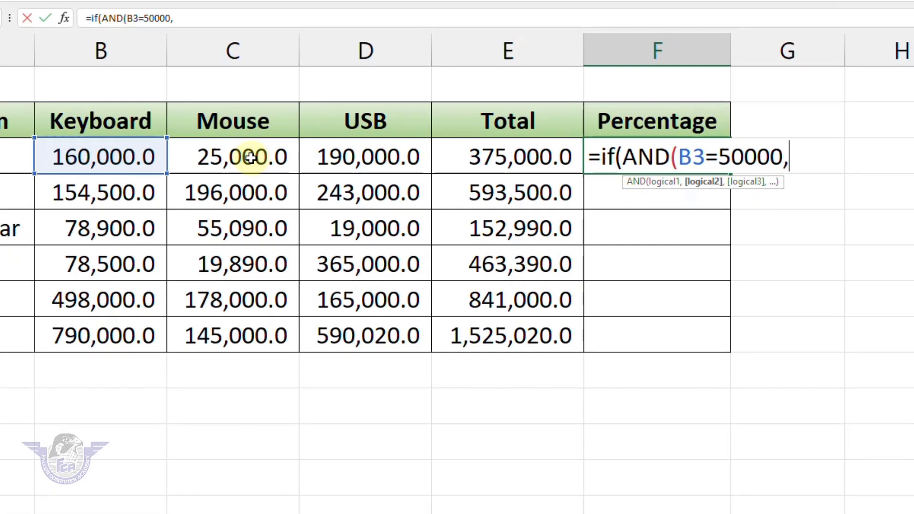
pyautogui.click(251, 157)
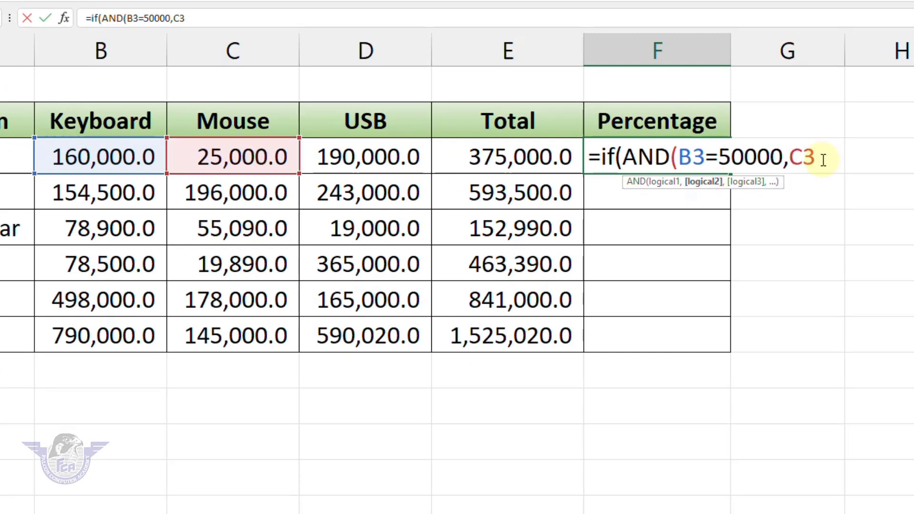
pyautogui.write('>=')
pyautogui.write('5')
pyautogui.write('0000')
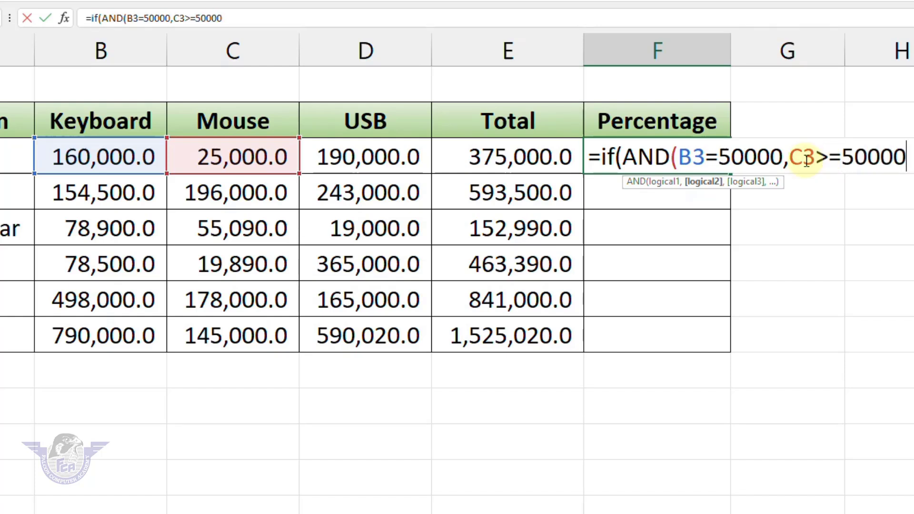
pyautogui.click(706, 158)
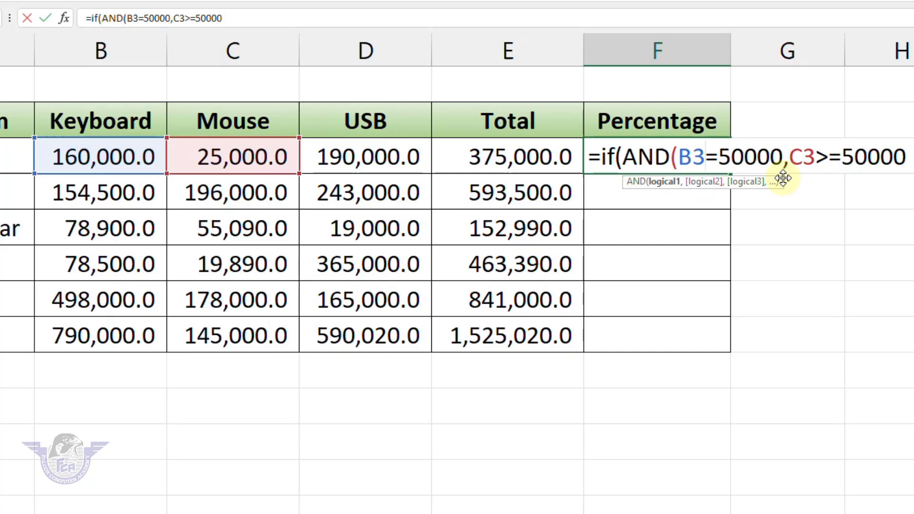
pyautogui.write('>')
pyautogui.click(788, 133)
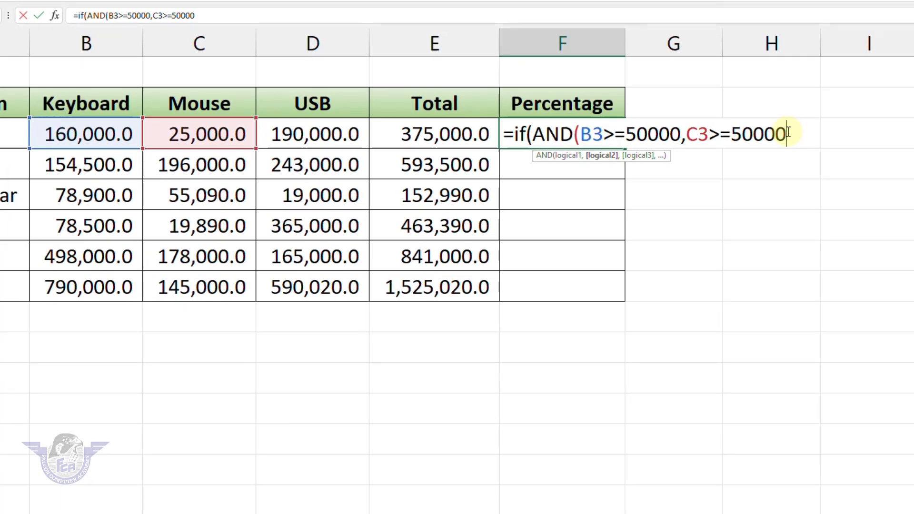
pyautogui.write(',')
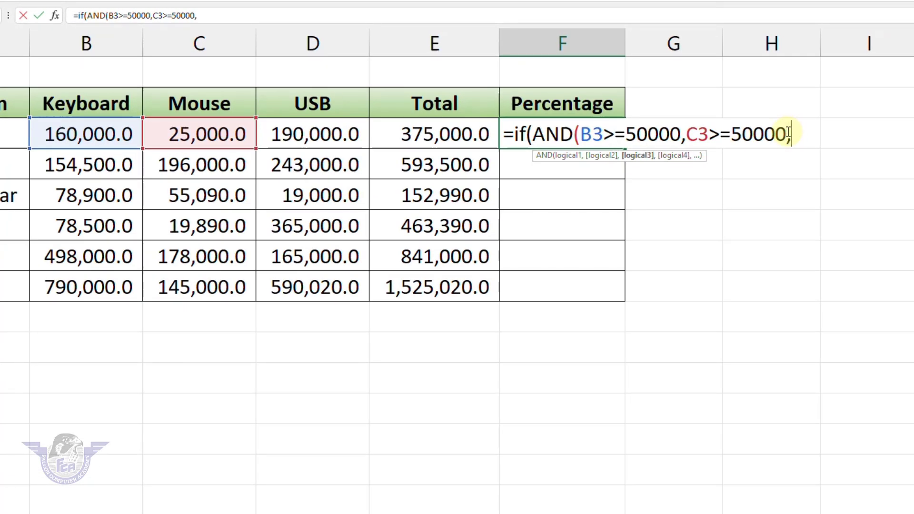
# - Add D3>=50000 and finish with E3*5% as the bonus, otherwise "Work Hard"
pyautogui.click(336, 136)
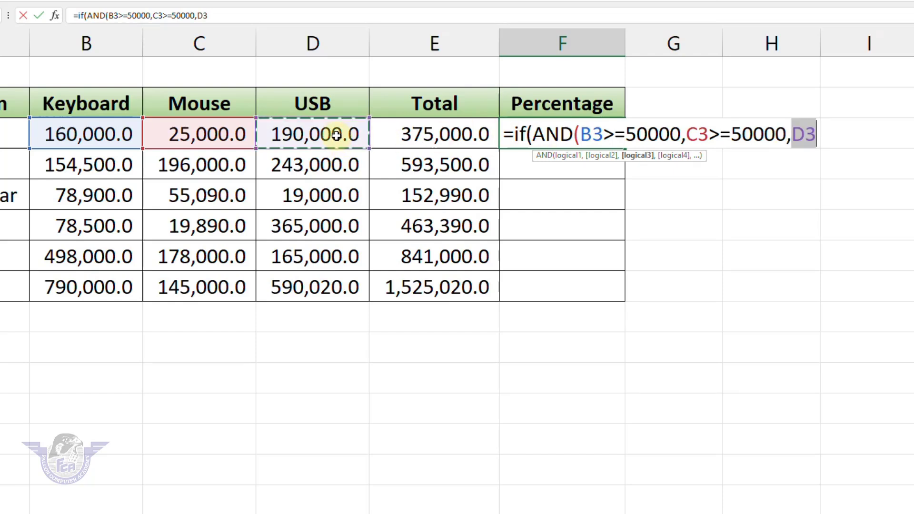
pyautogui.click(816, 138)
pyautogui.write('>')
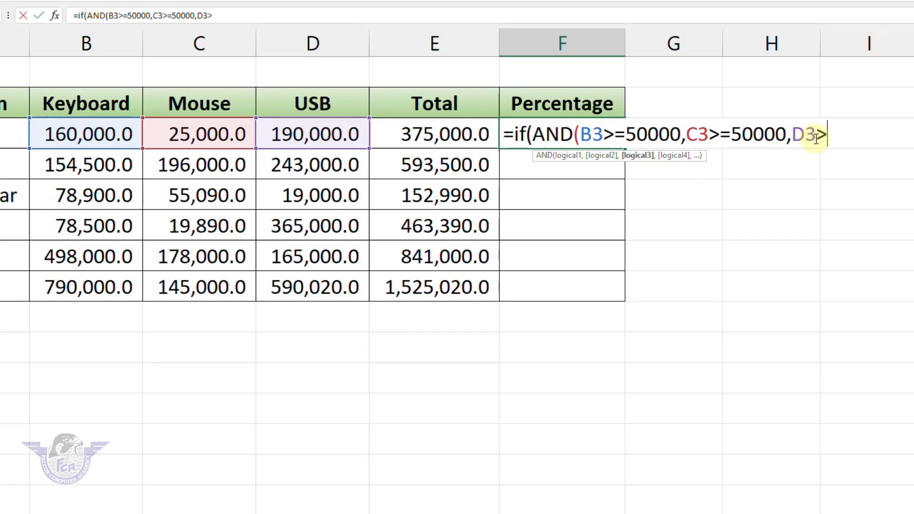
pyautogui.write('=5')
pyautogui.write('0000')
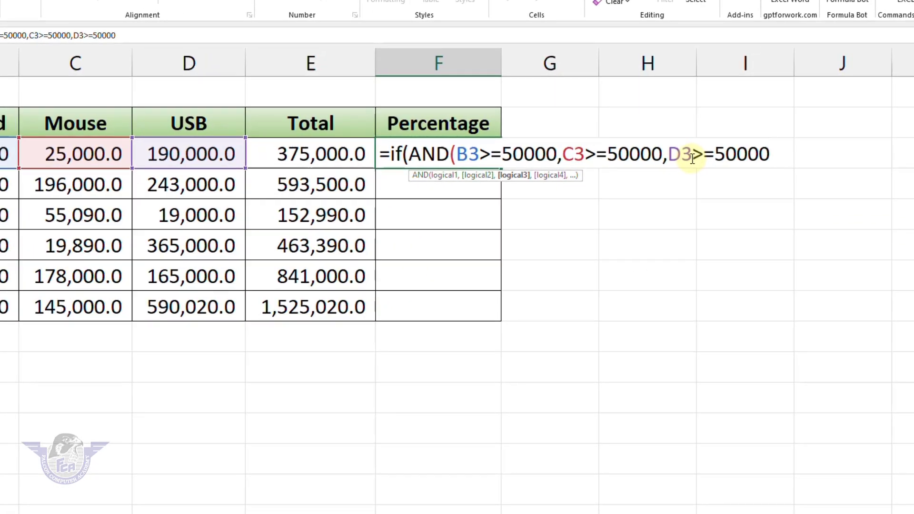
pyautogui.write(')')
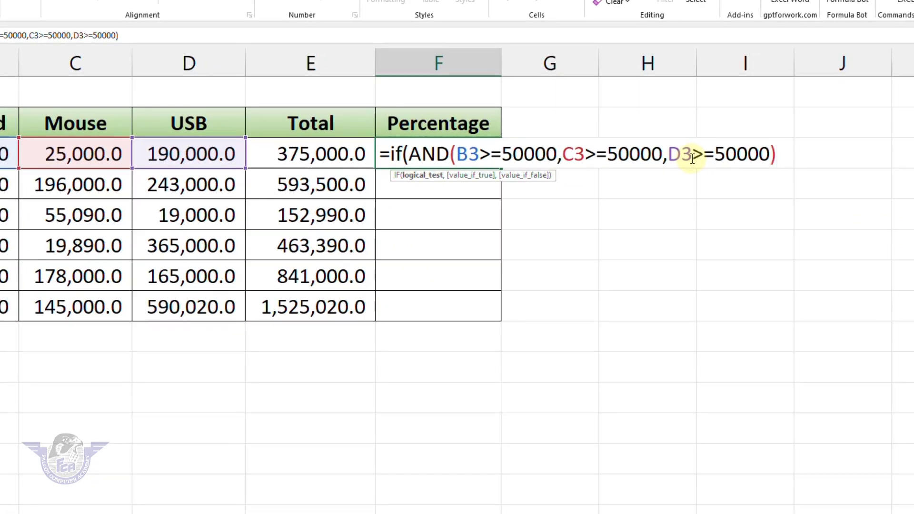
pyautogui.write(',')
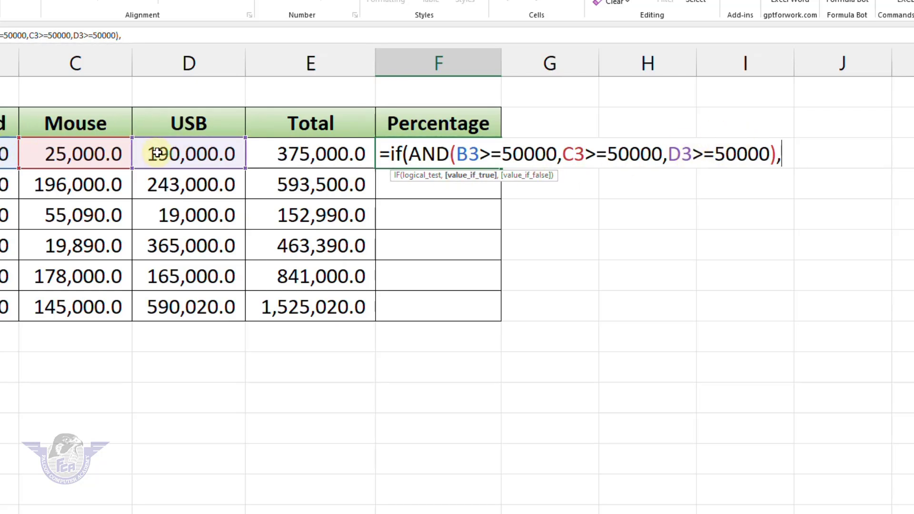
pyautogui.click(312, 153)
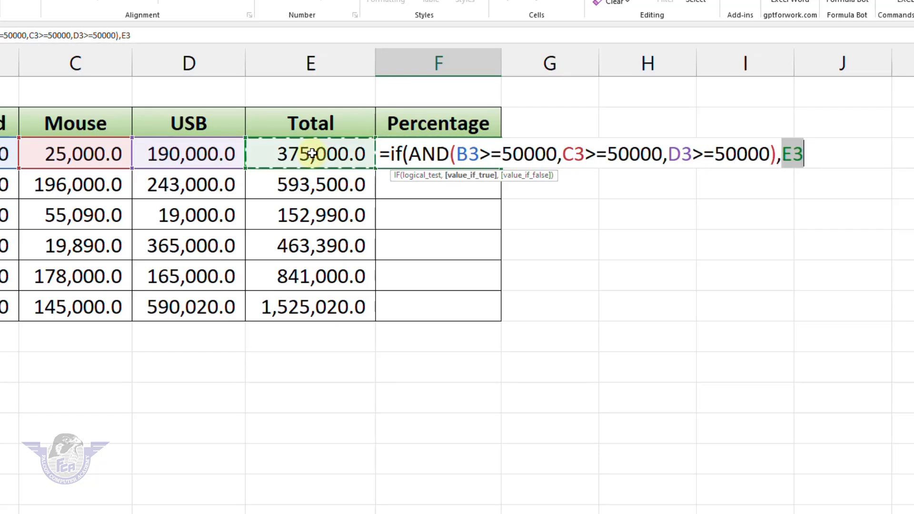
pyautogui.click(813, 157)
pyautogui.write('*')
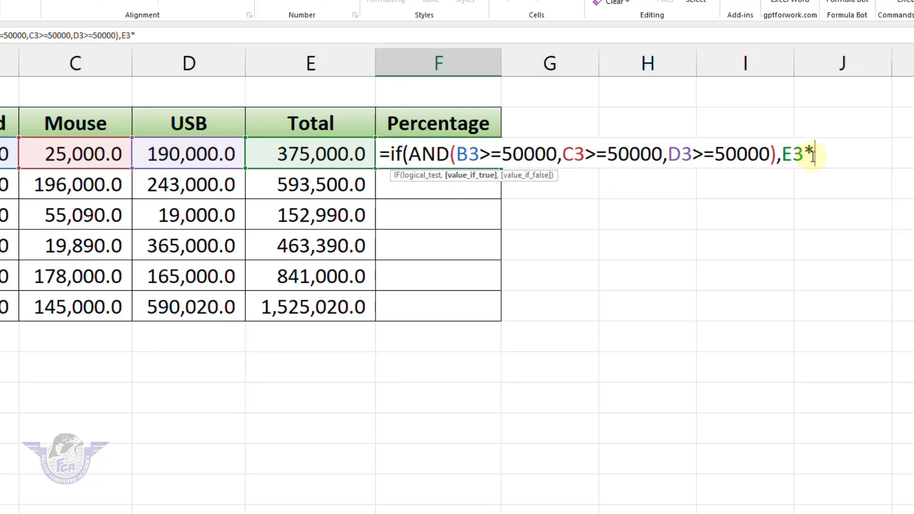
pyautogui.write('5%')
pyautogui.write(',"')
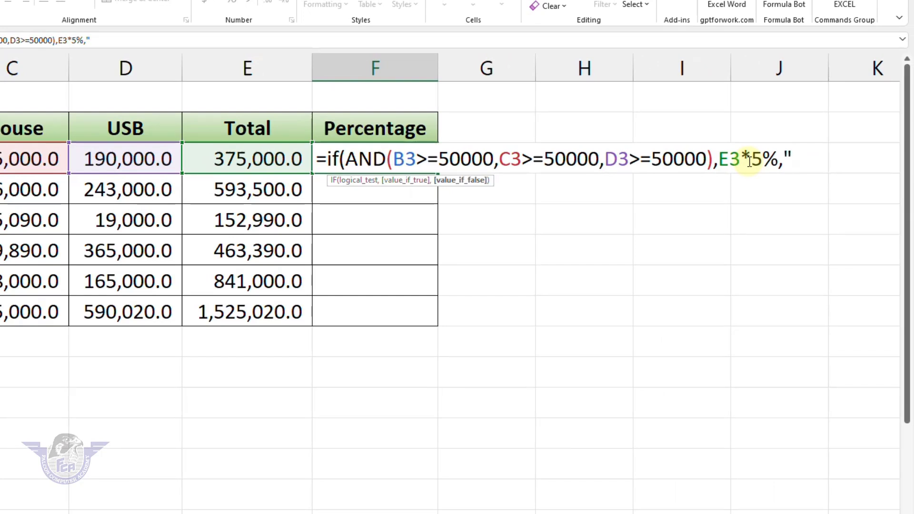
pyautogui.write('Work Hard')
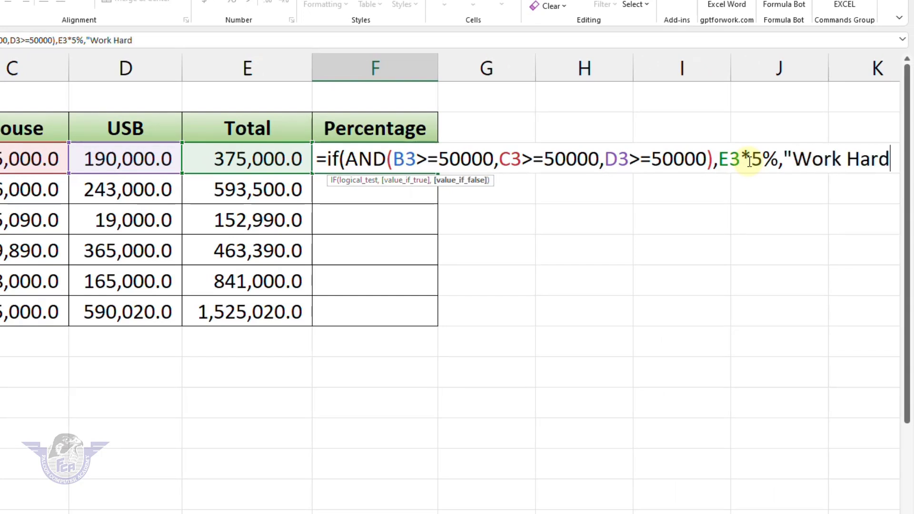
pyautogui.write('"')
pyautogui.write(')')
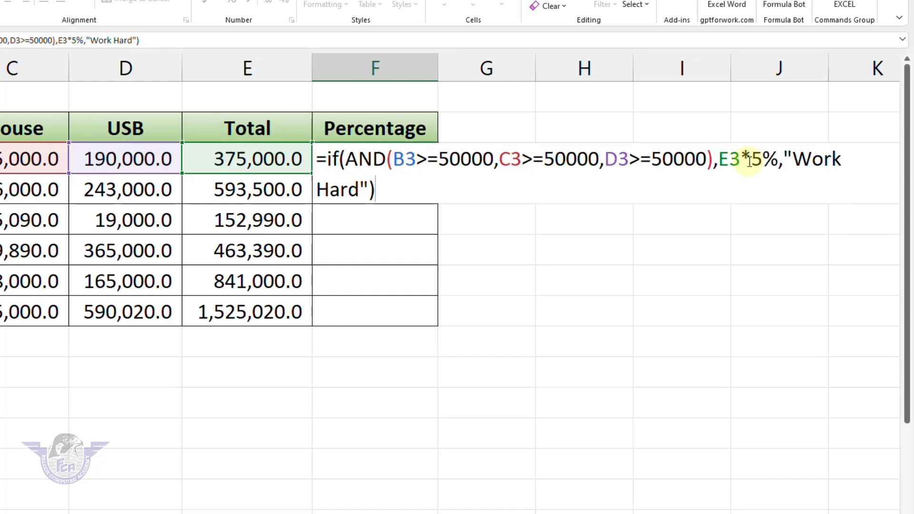
pyautogui.write(')')
# - Enter the AND bonus formula with Excel's correction, check row 3's sales, and copy it to F4
pyautogui.press('Return')
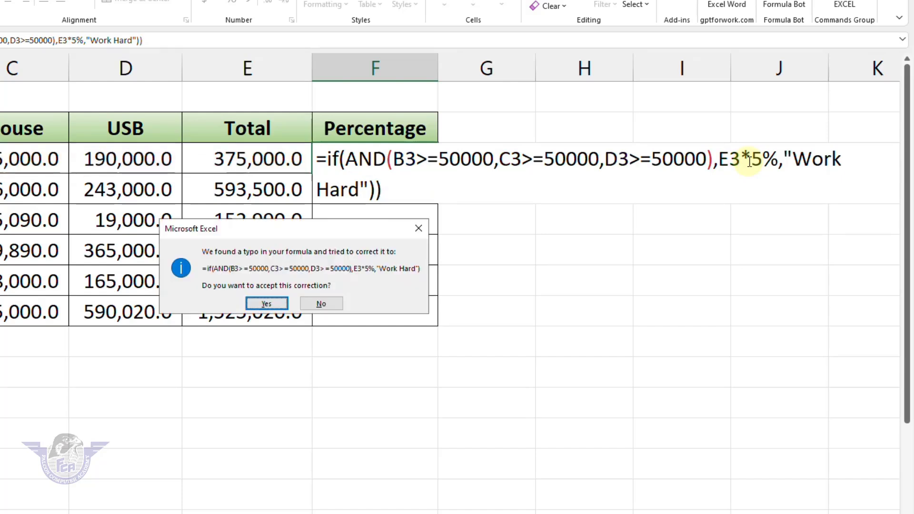
pyautogui.press('Return')
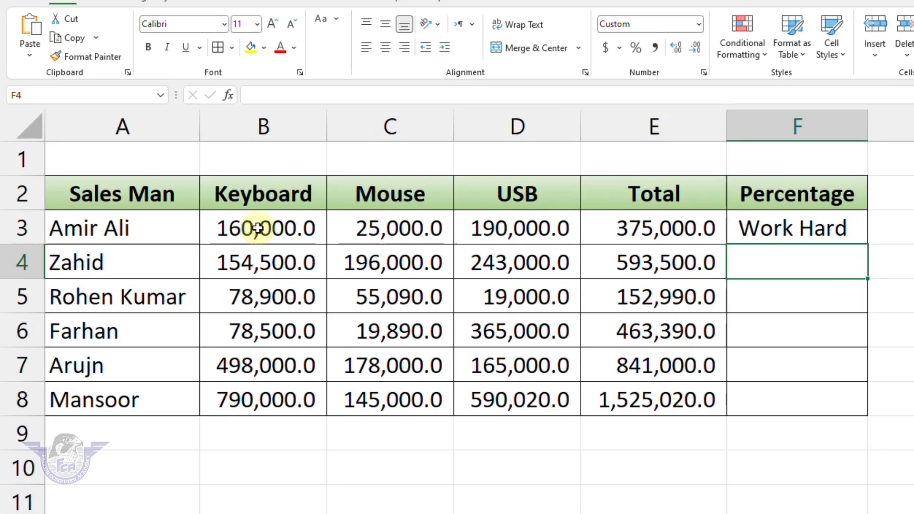
pyautogui.click(367, 229)
pyautogui.click(264, 228)
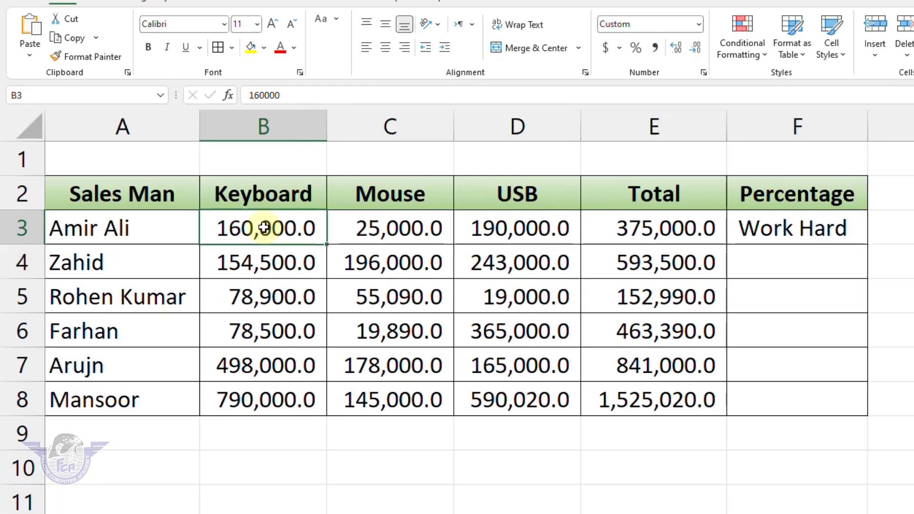
pyautogui.moveTo(265, 229); pyautogui.dragTo(506, 228)
pyautogui.click(404, 229)
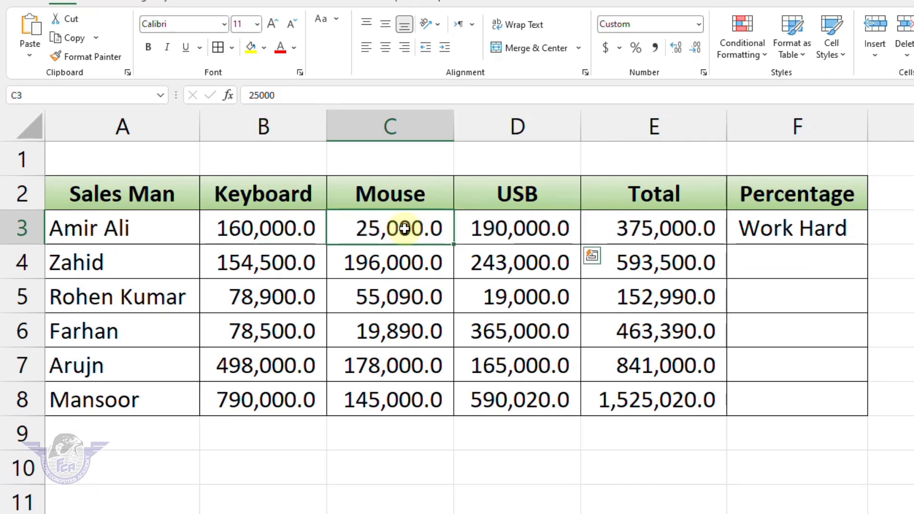
pyautogui.click(802, 230)
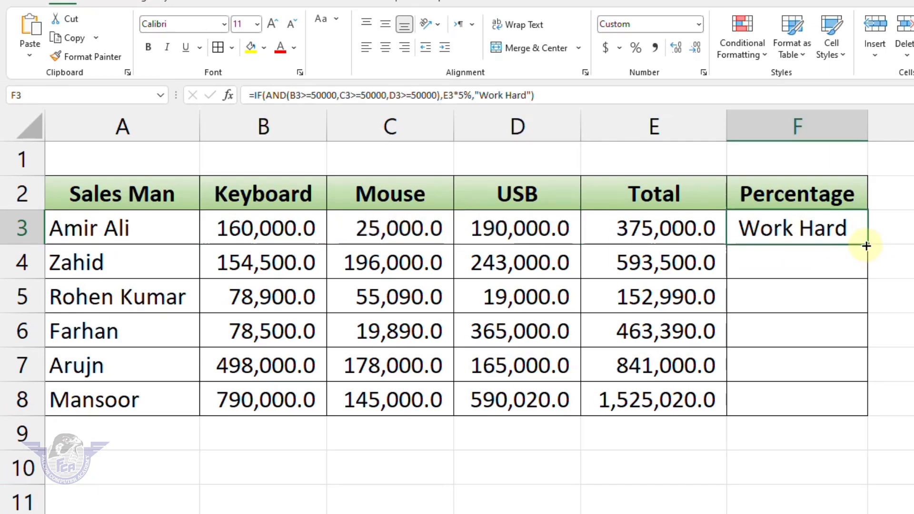
pyautogui.moveTo(866, 246); pyautogui.dragTo(865, 277)
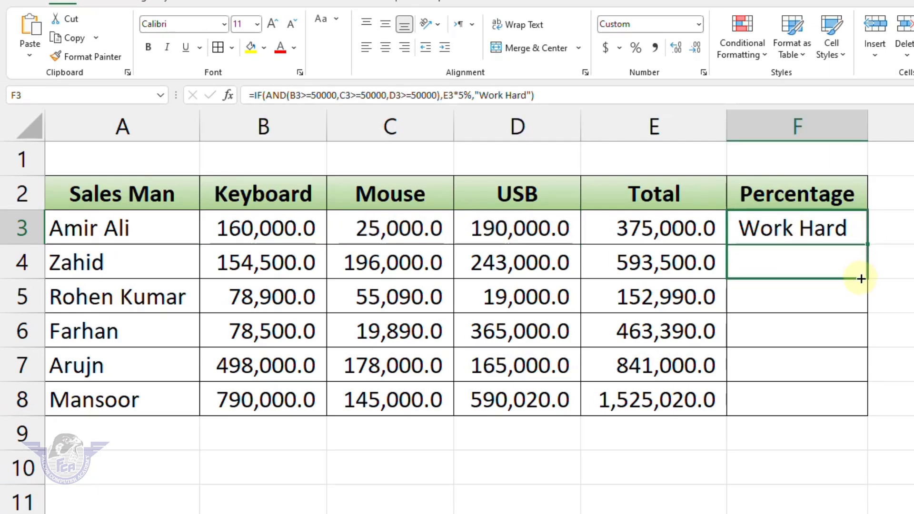
# - Check row 4's Keyboard, Mouse and USB sales, then fill the formula down through F8
pyautogui.click(806, 273)
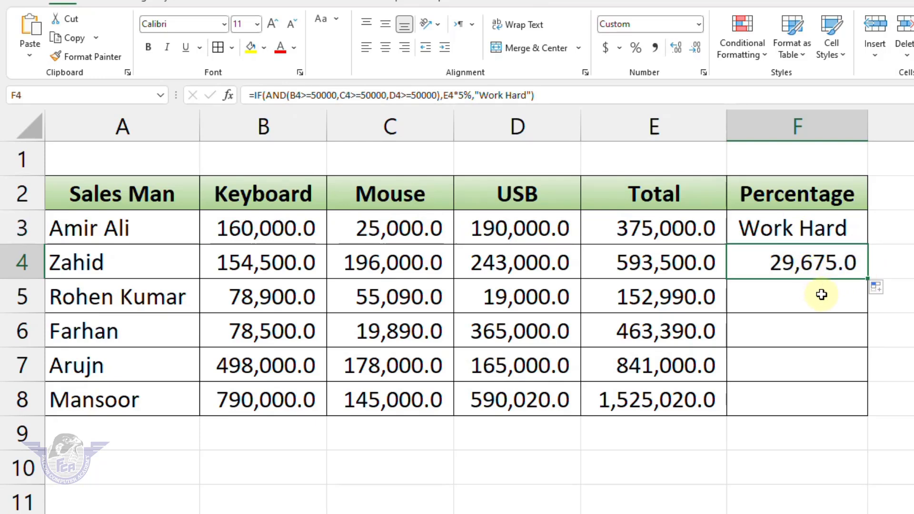
pyautogui.click(245, 275)
pyautogui.click(396, 267)
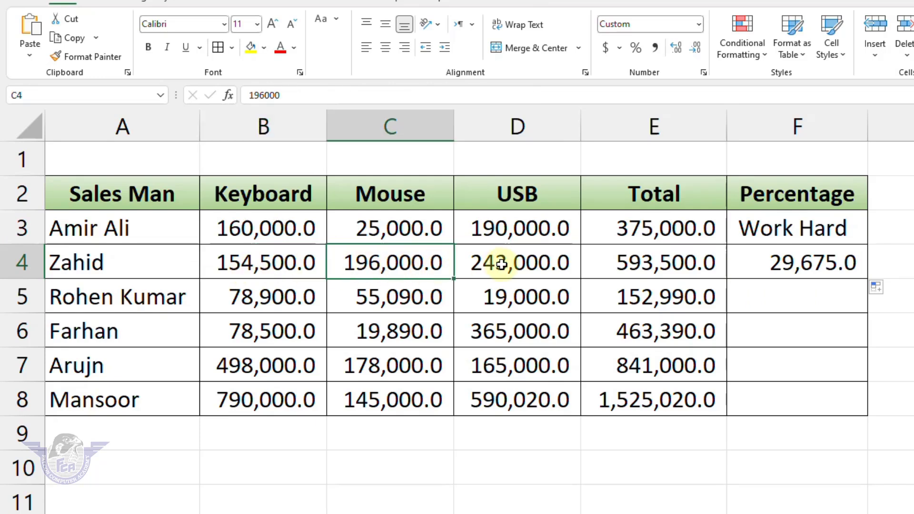
pyautogui.click(501, 264)
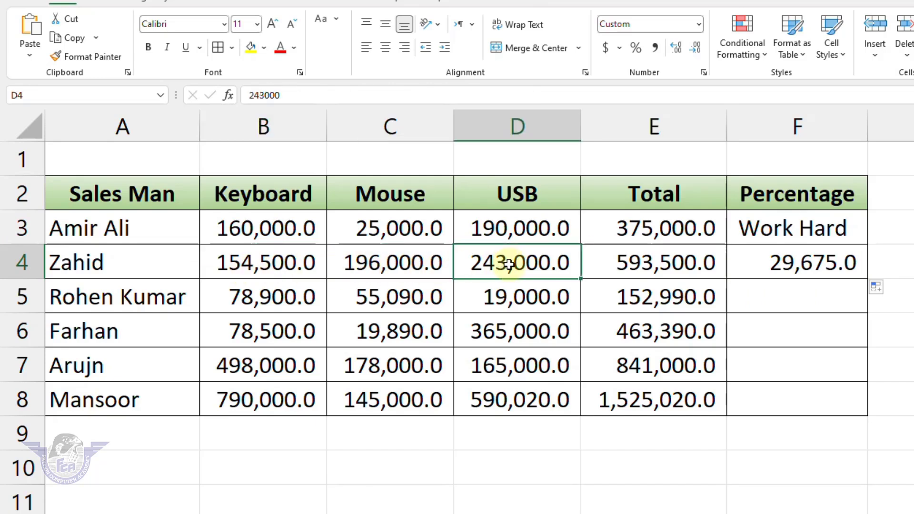
pyautogui.click(818, 259)
pyautogui.moveTo(870, 279); pyautogui.dragTo(850, 402)
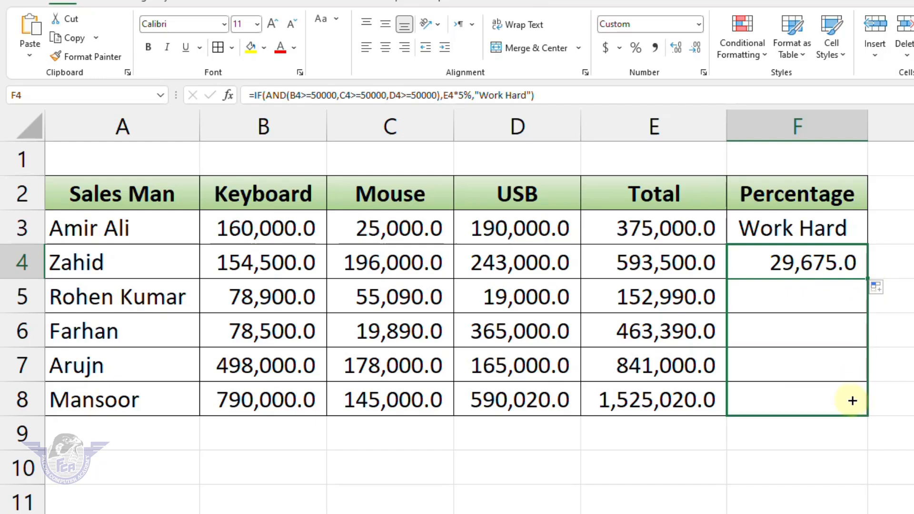
pyautogui.click(806, 366)
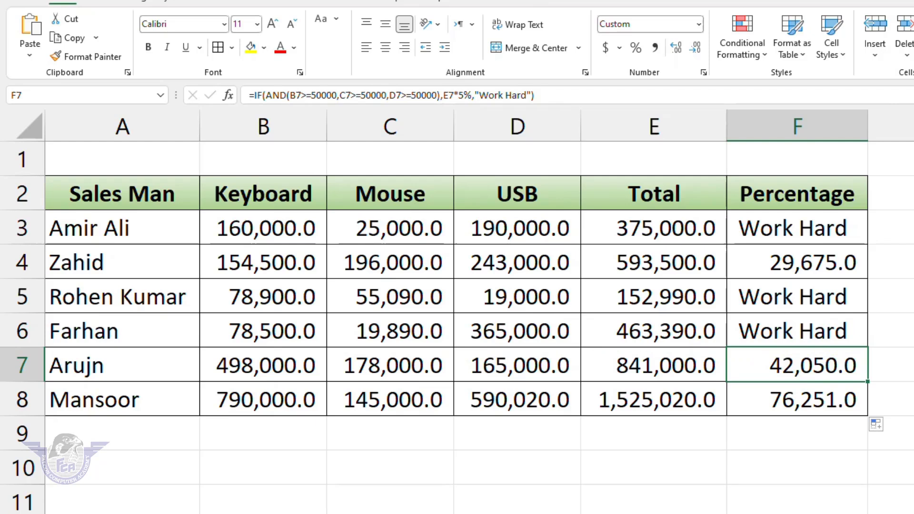
pyautogui.press('Up')
pyautogui.press('Up')
pyautogui.press('Up')
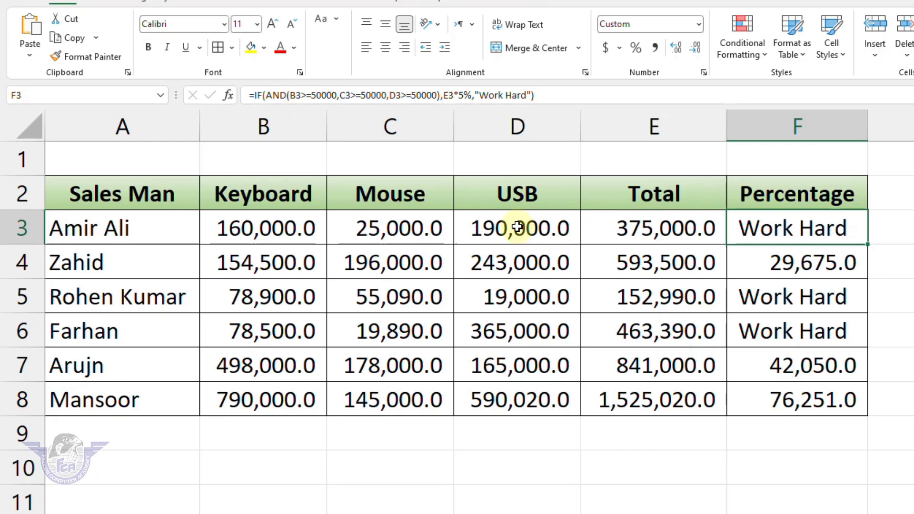
# - Replace AND with OR in F3's bonus formula and refill it down through F8
pyautogui.doubleClick(795, 232)
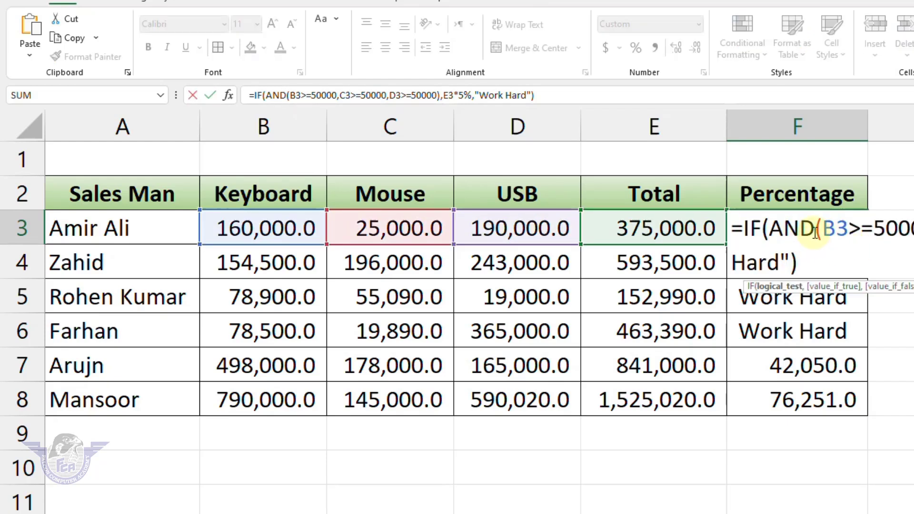
pyautogui.moveTo(788, 233); pyautogui.dragTo(772, 238)
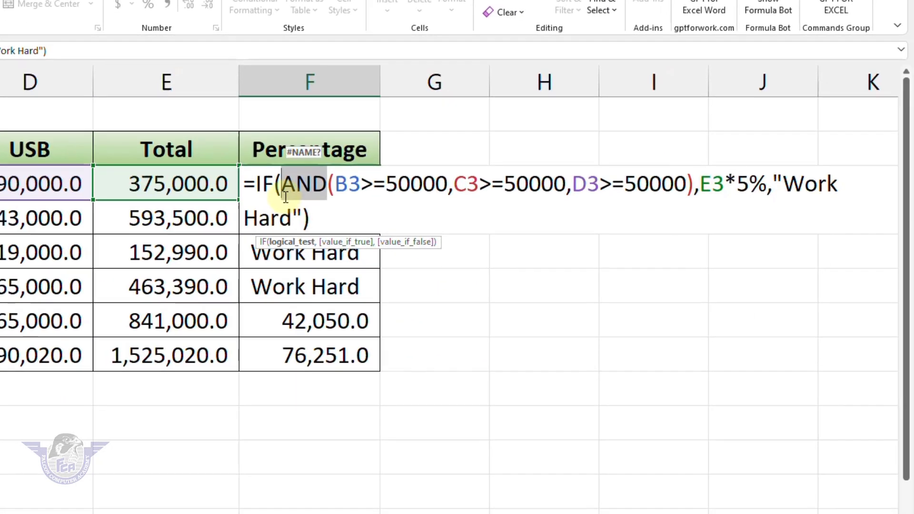
pyautogui.write('or')
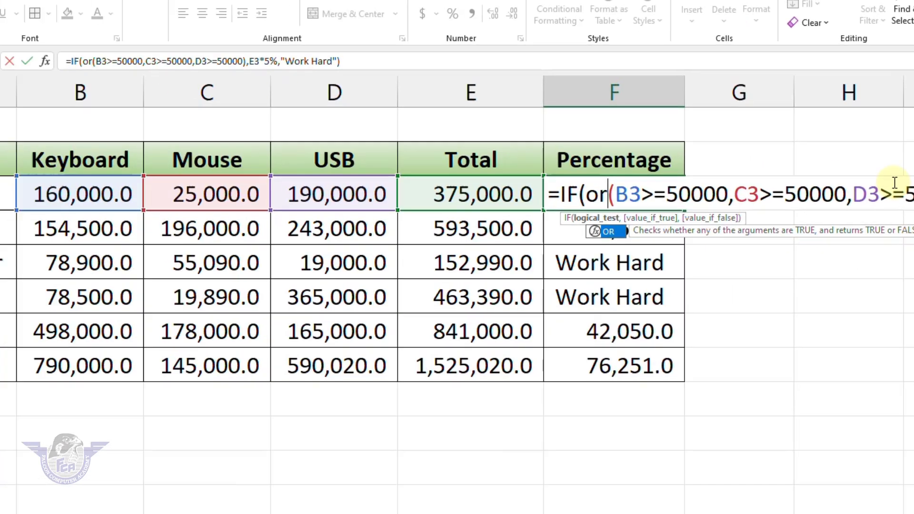
pyautogui.press('Return')
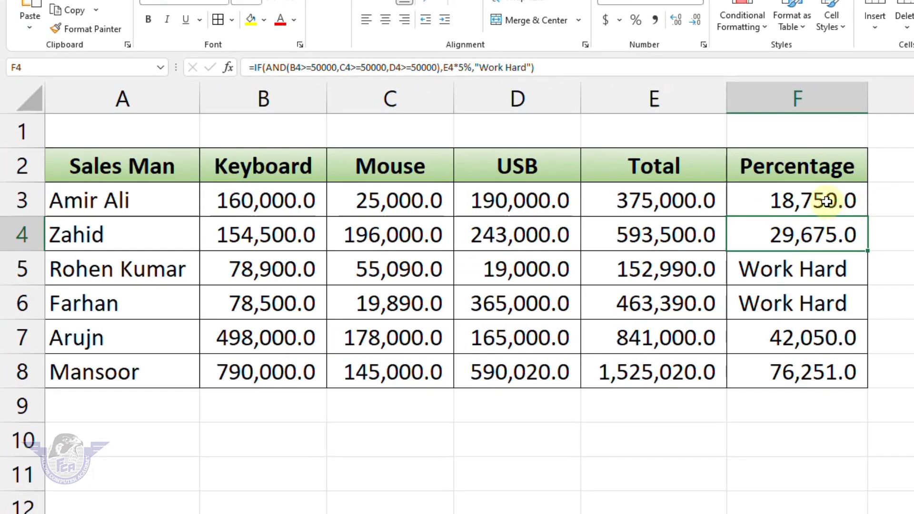
pyautogui.click(767, 199)
pyautogui.moveTo(867, 217); pyautogui.dragTo(864, 374)
pyautogui.click(739, 337)
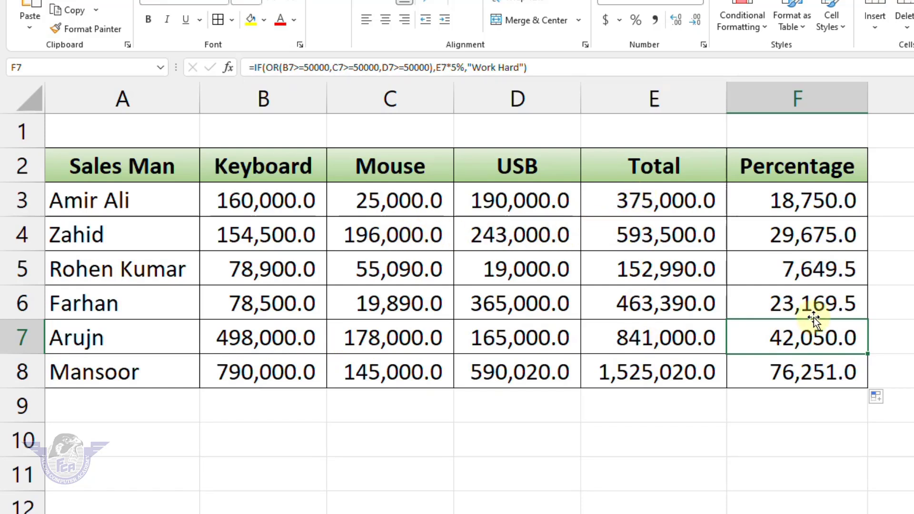
# - Change B8, C8 and D8 to 25000, 15000 and 19000, then go to the Sheet7 title sheet
pyautogui.click(310, 373)
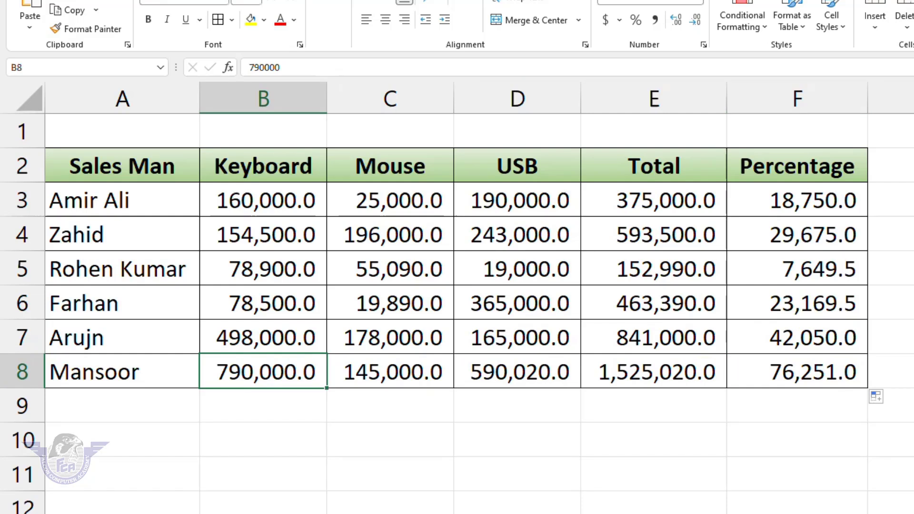
pyautogui.write('25000')
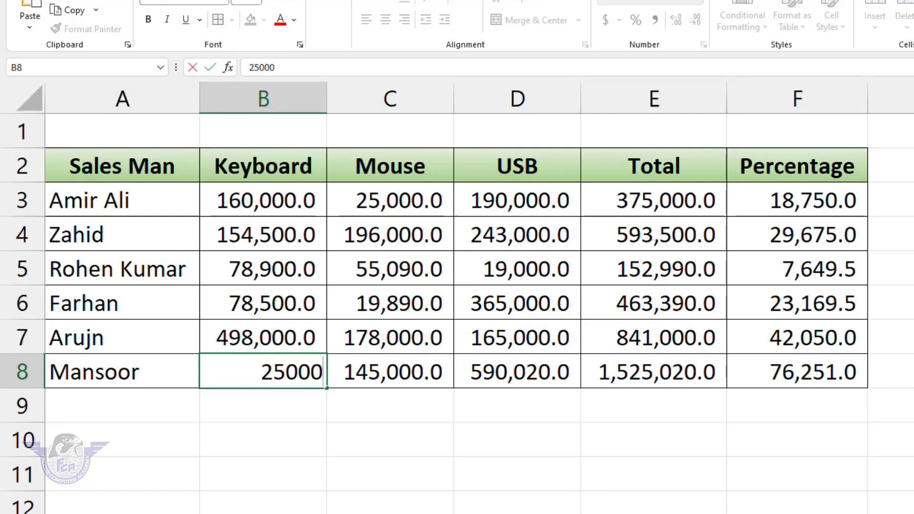
pyautogui.press('Tab')
pyautogui.write('15,00')
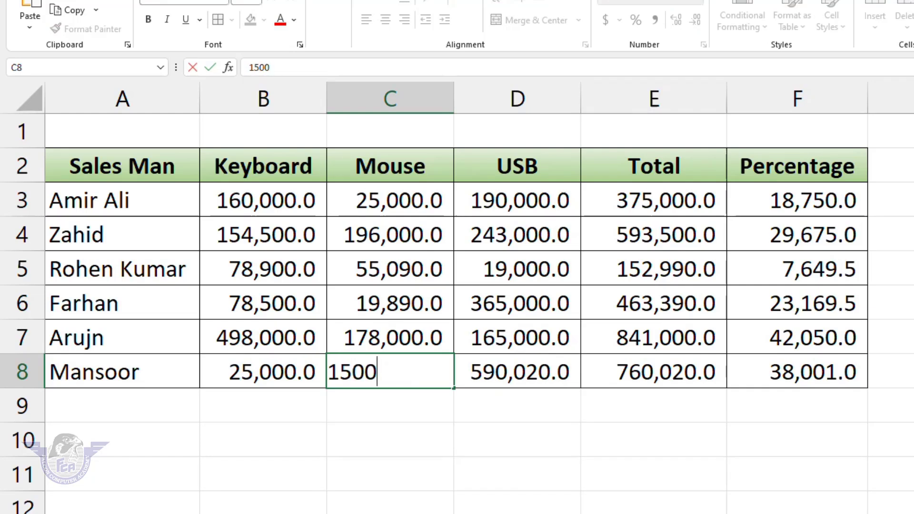
pyautogui.write('0')
pyautogui.press('Tab')
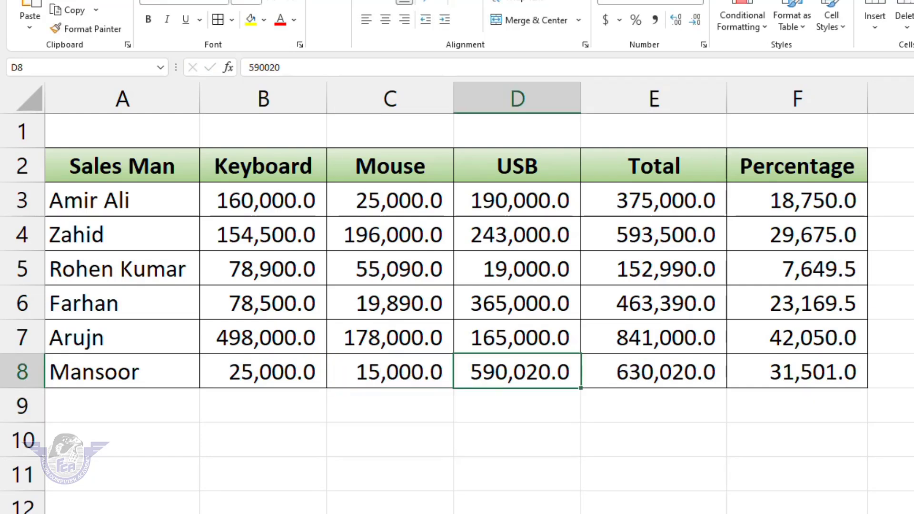
pyautogui.write('19000')
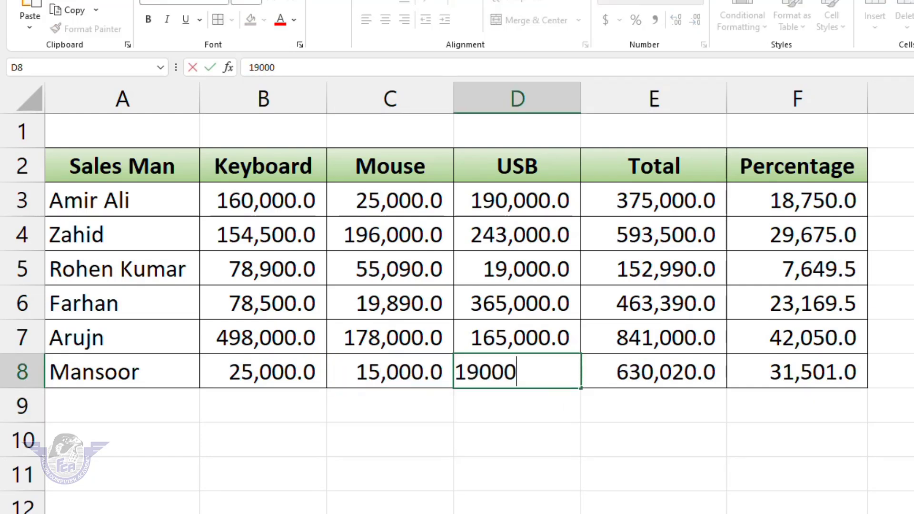
pyautogui.press('Return')
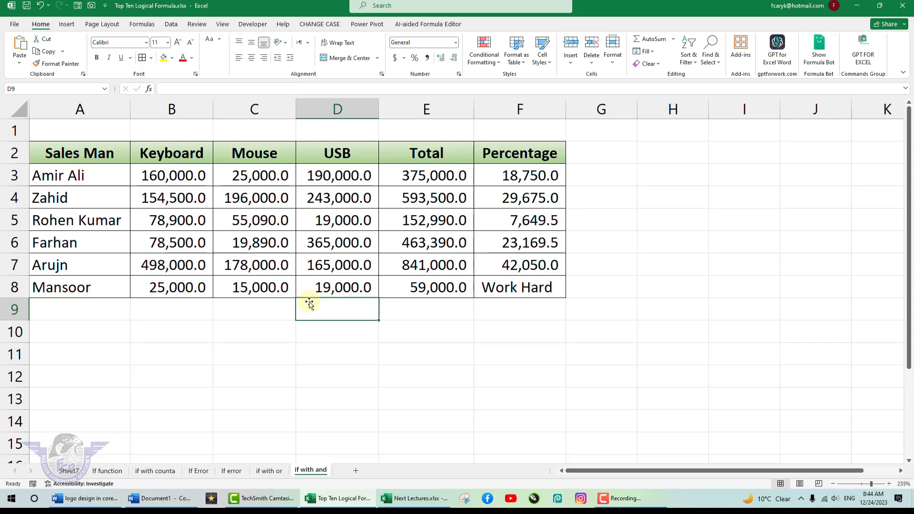
pyautogui.click(69, 471)
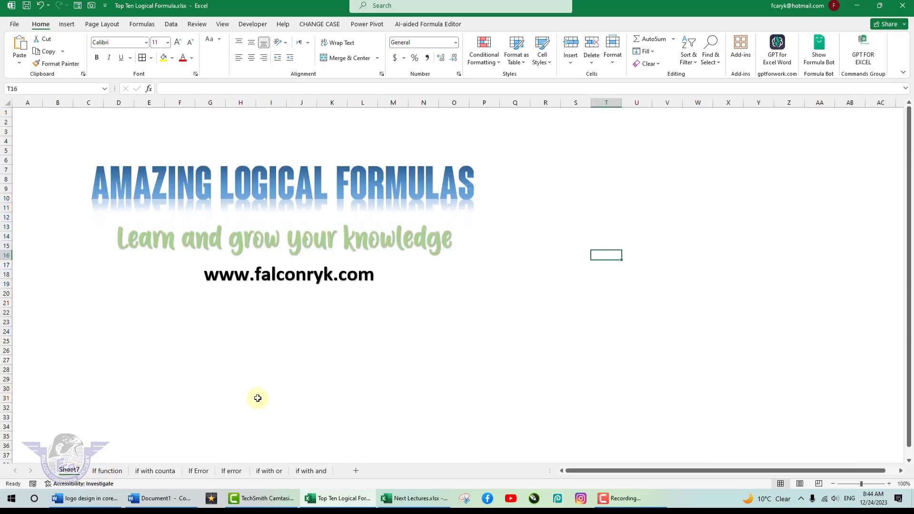